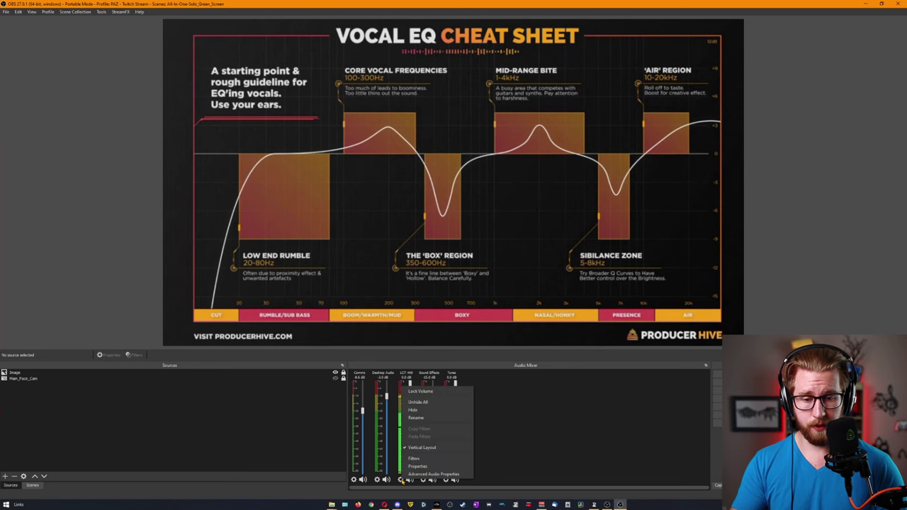
# - Open the options menu under the LCT 440 mic channel in the Audio Mixer
pyautogui.click(418, 459)
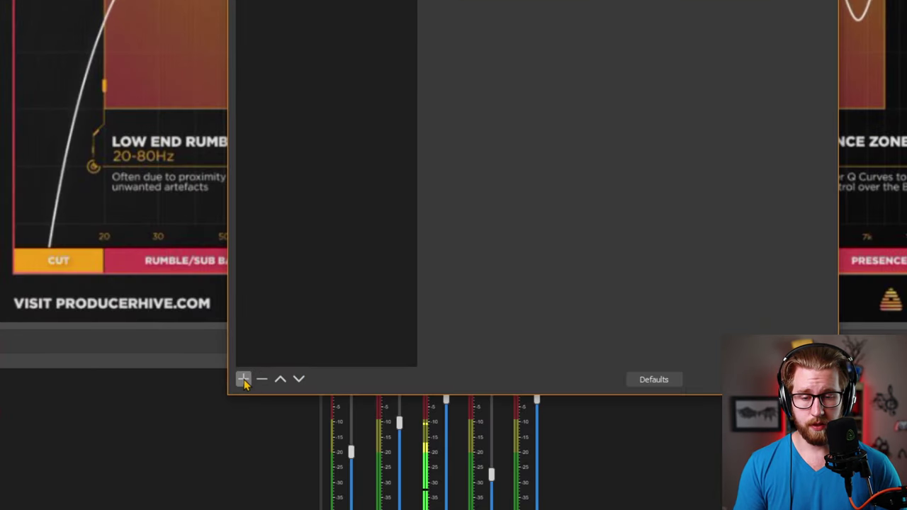
# - Add a VST 2.x Plug-in filter named EQ_1 to the LCT 440 mic
pyautogui.click(243, 381)
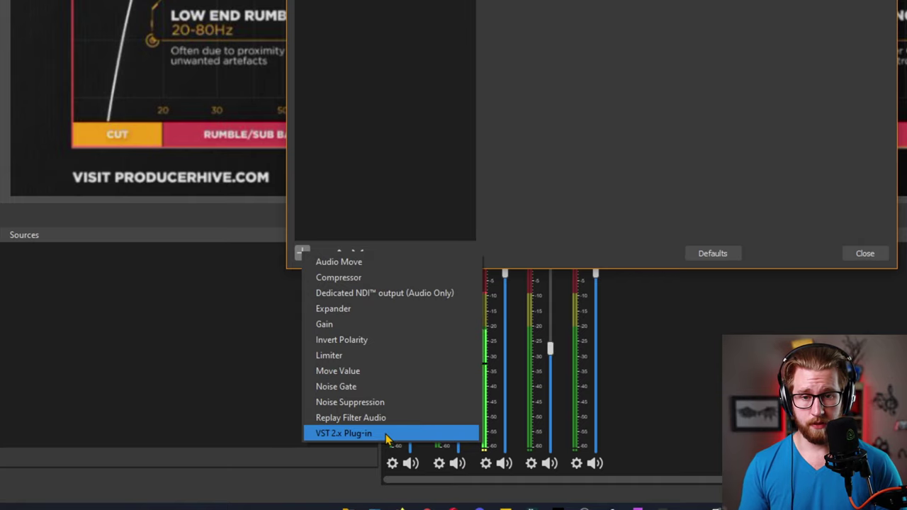
pyautogui.click(387, 434)
pyautogui.write('EQ_1')
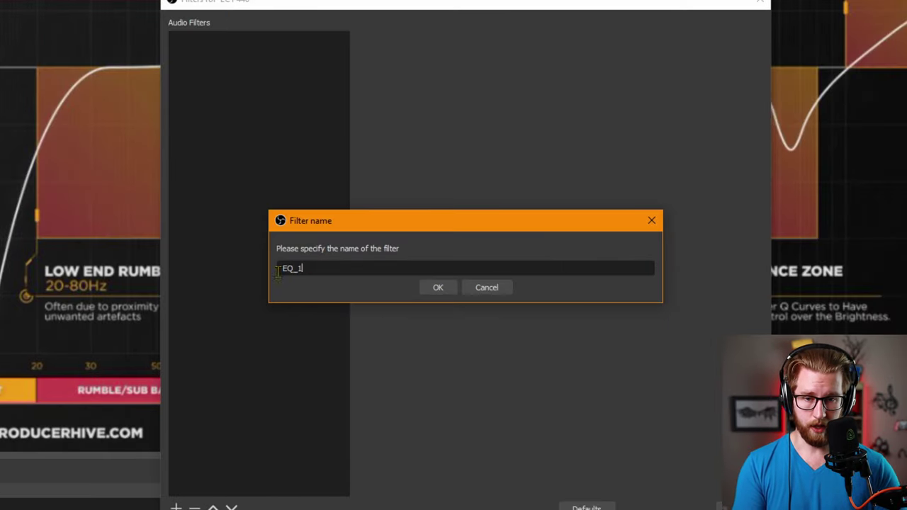
pyautogui.click(443, 291)
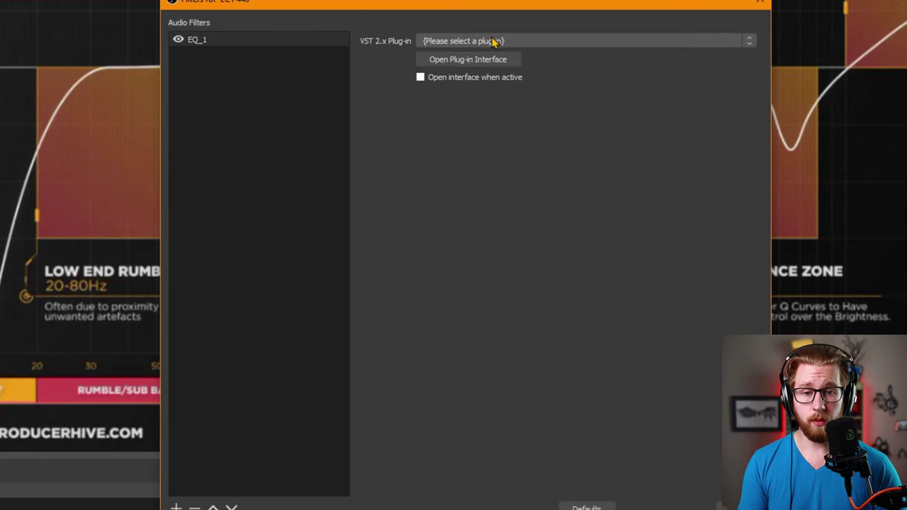
# - Load reaeq-standalone into EQ_1 and bring up its ReaEQ window
pyautogui.click(517, 42)
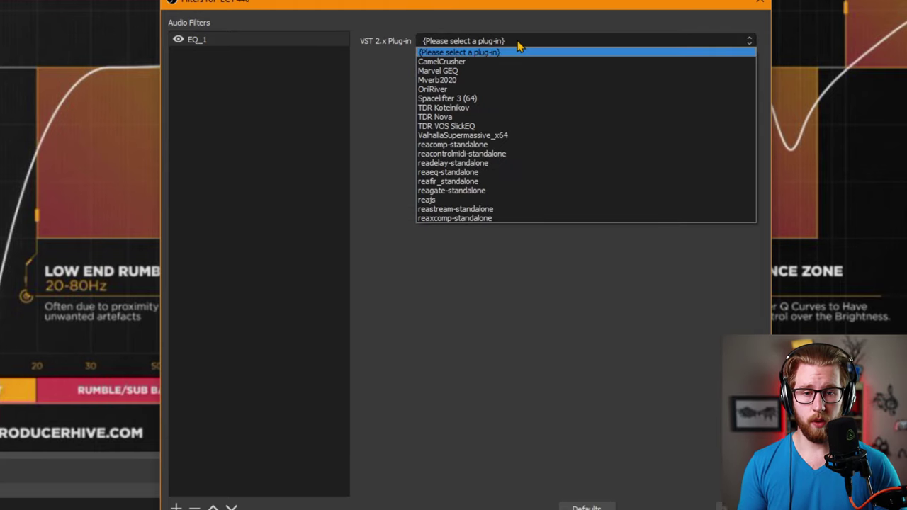
pyautogui.click(467, 177)
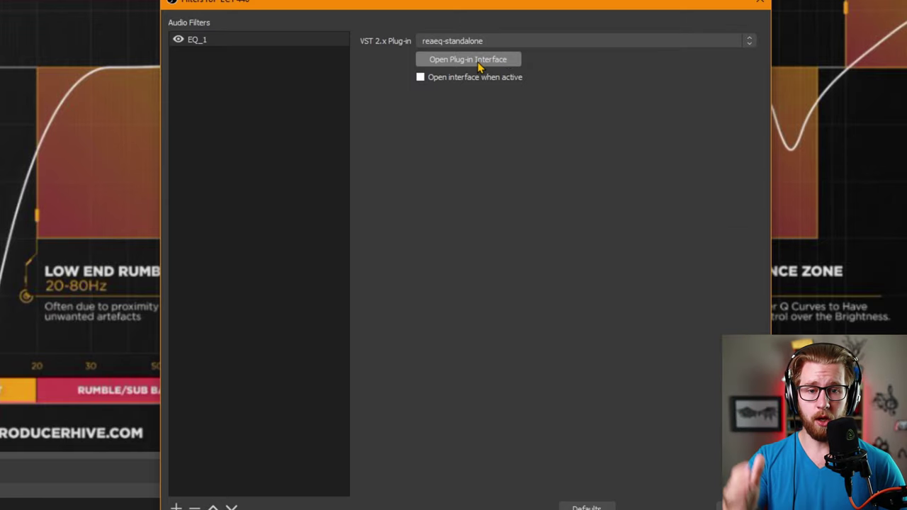
pyautogui.click(478, 62)
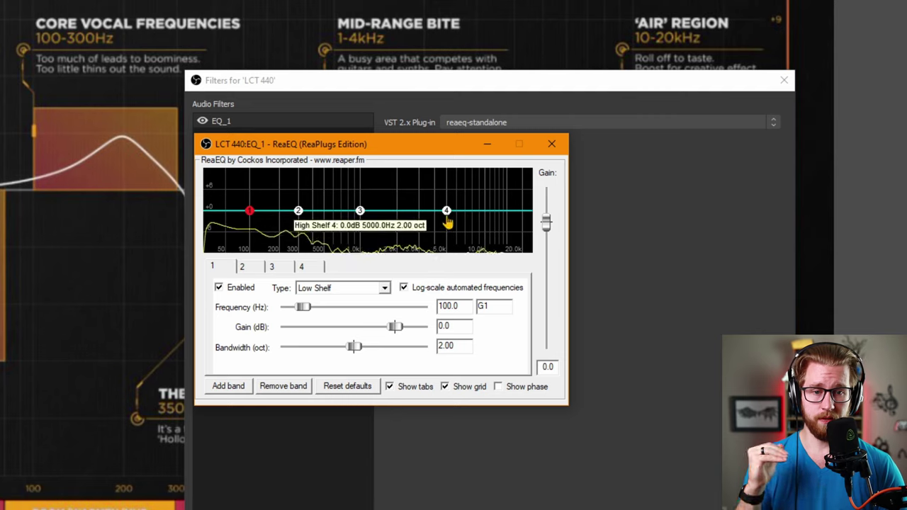
# - Drag ReaEQ band 2 into a cut of about -5.8 dB near 318 Hz
pyautogui.click(299, 213)
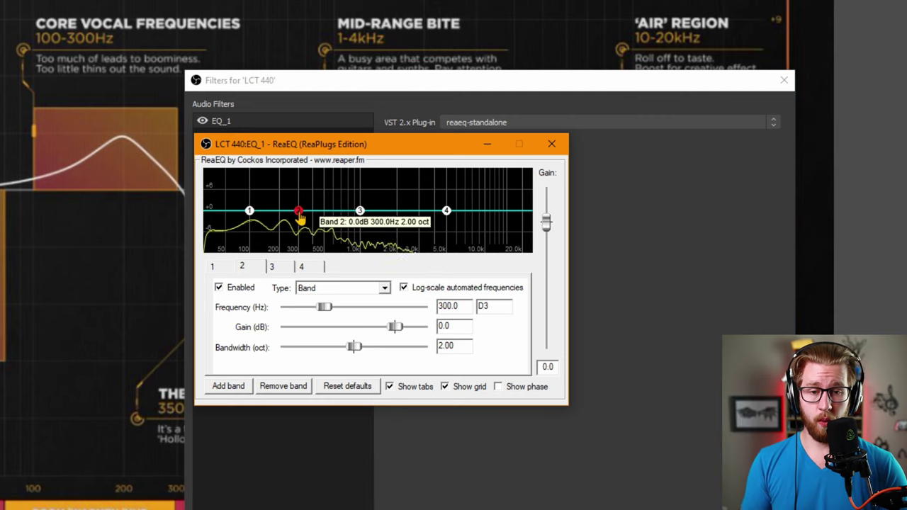
pyautogui.moveTo(301, 220); pyautogui.dragTo(304, 190)
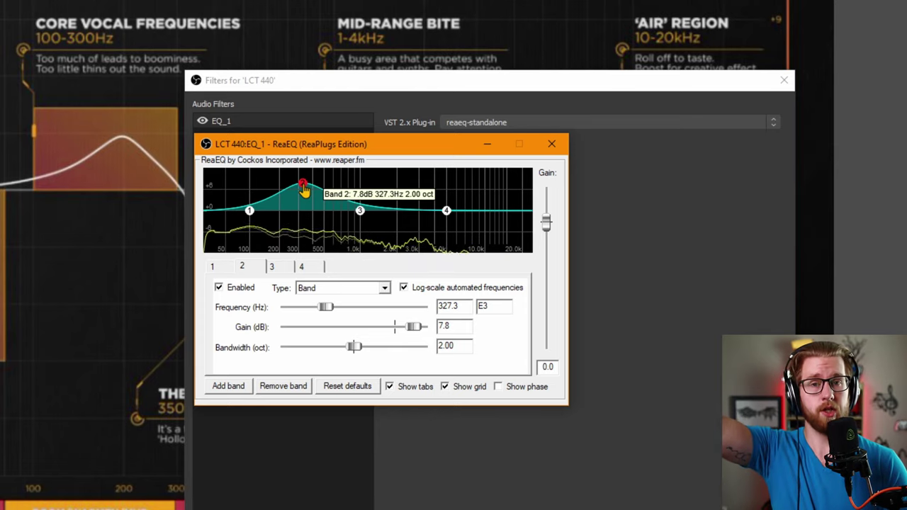
pyautogui.moveTo(302, 188); pyautogui.dragTo(303, 244)
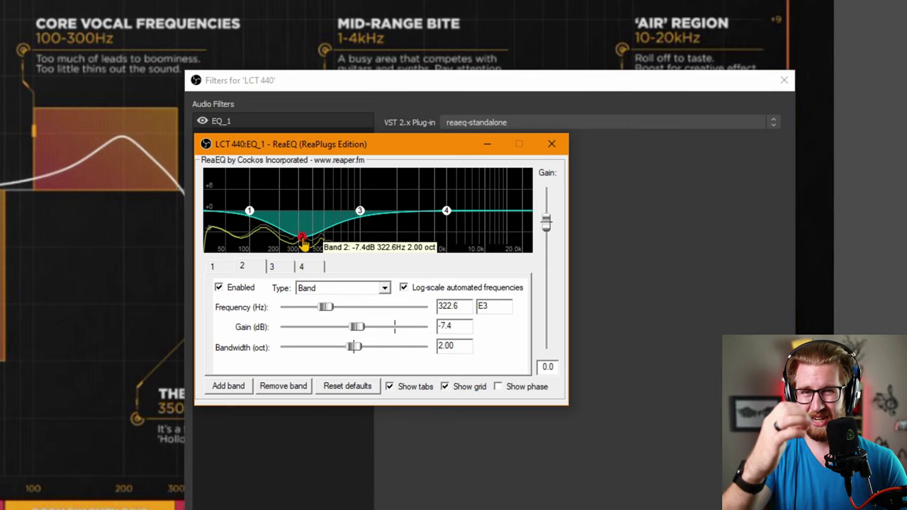
pyautogui.moveTo(303, 245); pyautogui.dragTo(305, 211)
# - Raise band 3 about 2.5 dB and set band 4's shelf to 1.4 dB at 5405.4 Hz
pyautogui.moveTo(360, 211); pyautogui.dragTo(362, 202)
pyautogui.moveTo(447, 211); pyautogui.dragTo(450, 207)
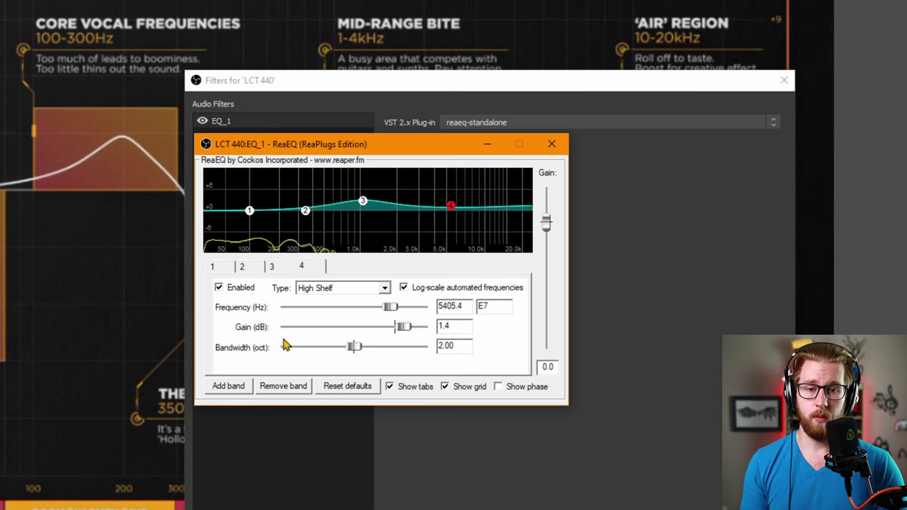
pyautogui.click(217, 268)
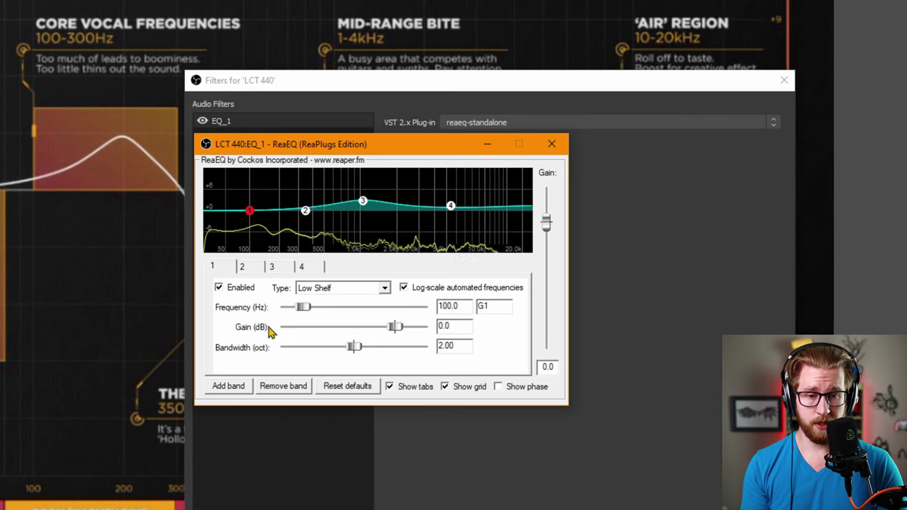
# - Reset all ReaEQ bands to flat defaults and return to band 1
pyautogui.click(340, 388)
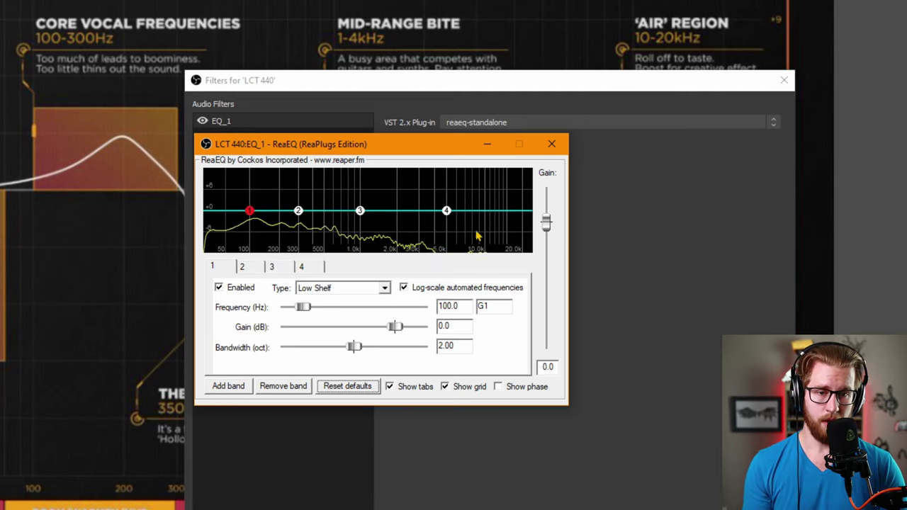
pyautogui.click(227, 266)
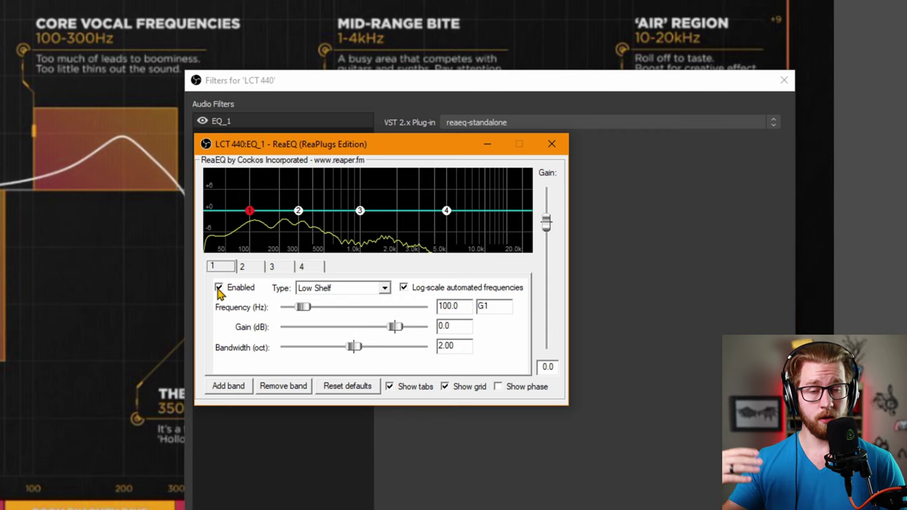
# - Try Low Shelf and High Shelf types on band 1, raising its gain toward 3 dB
pyautogui.click(383, 288)
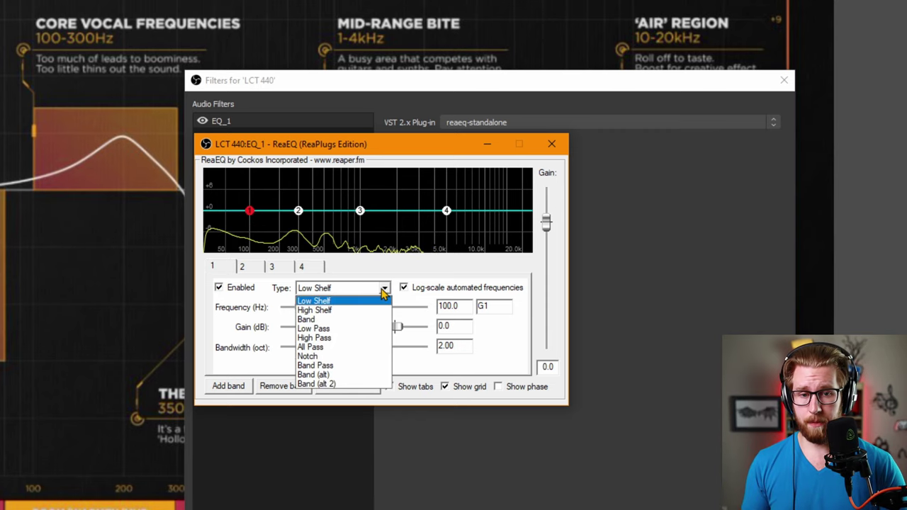
pyautogui.click(314, 301)
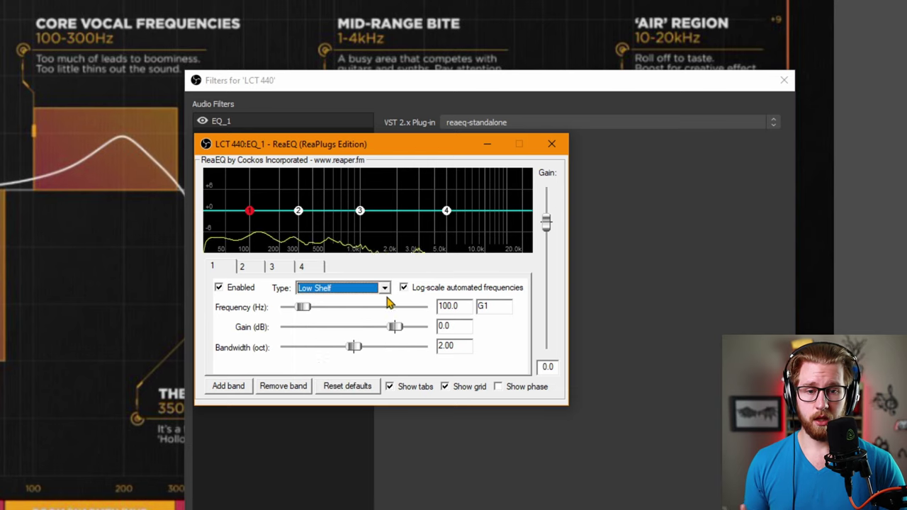
pyautogui.moveTo(398, 327); pyautogui.dragTo(408, 335)
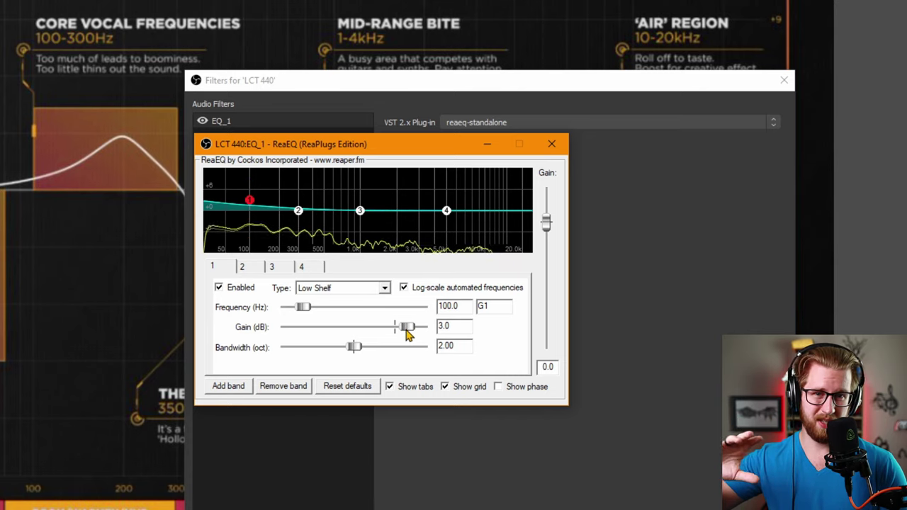
pyautogui.click(383, 287)
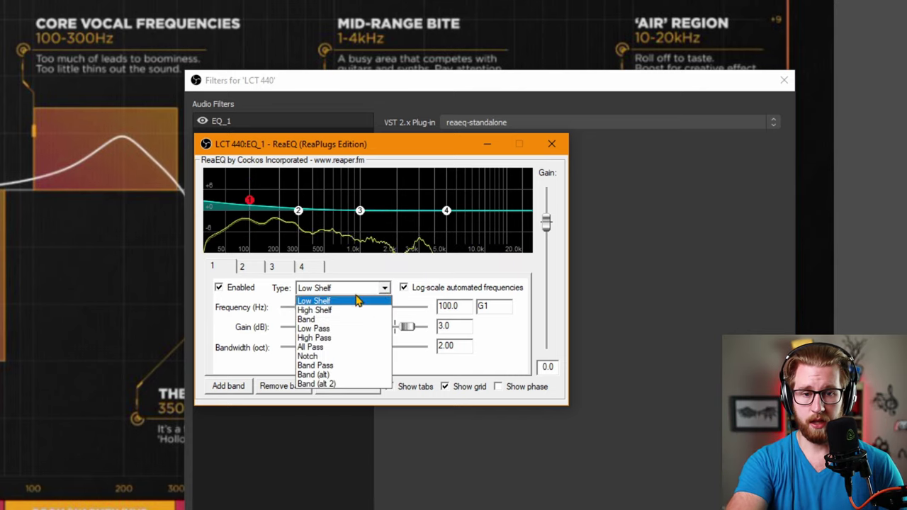
pyautogui.click(323, 311)
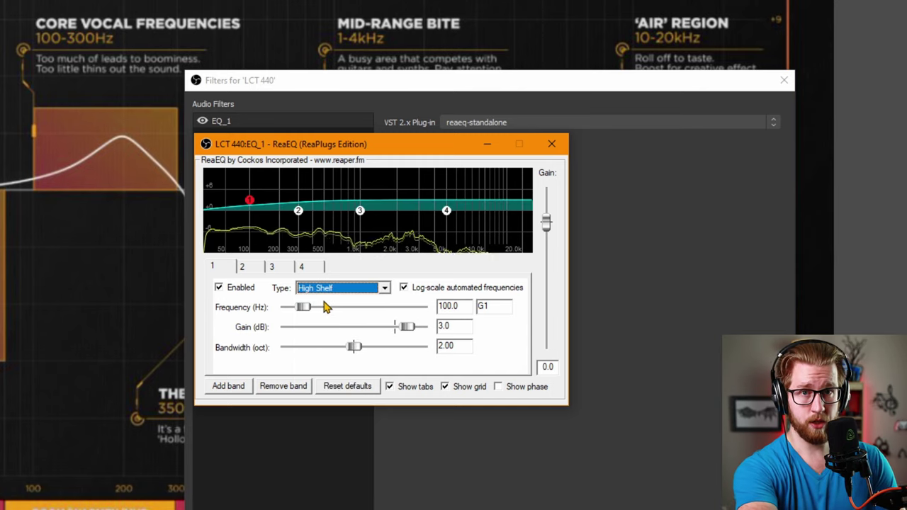
# - Make band 1 a Band peak, then adjust its width, gain and frequency to 2.3 dB, 1.16 octaves
pyautogui.press('Down')
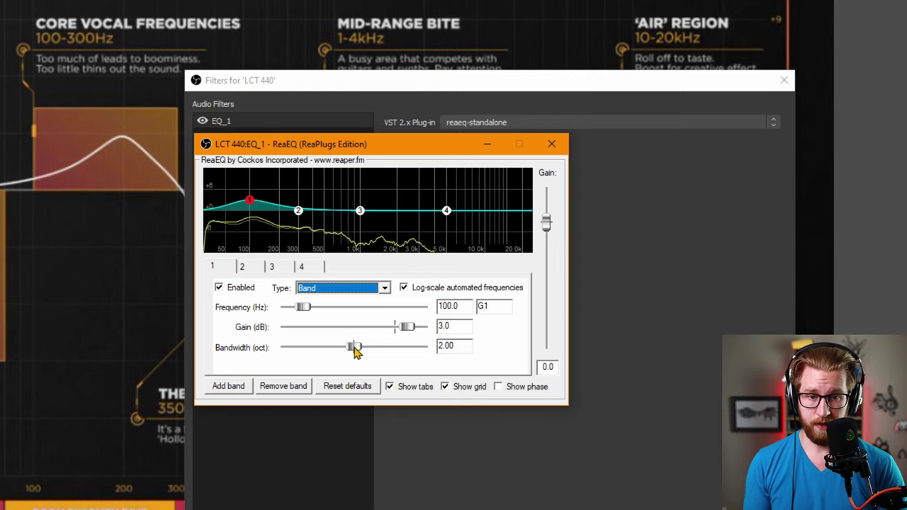
pyautogui.moveTo(356, 350); pyautogui.dragTo(296, 348)
pyautogui.moveTo(253, 204); pyautogui.dragTo(253, 186)
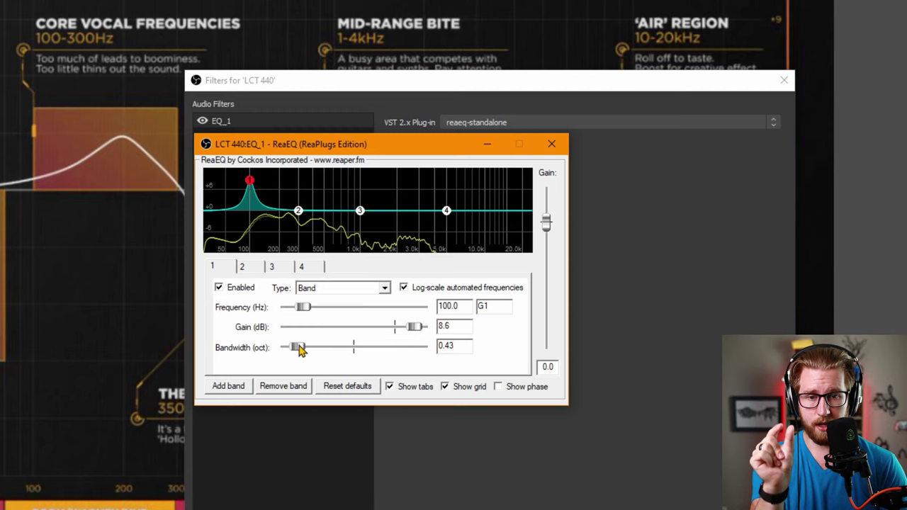
pyautogui.moveTo(299, 347); pyautogui.dragTo(405, 330)
pyautogui.scroll(-10, 415, 352)
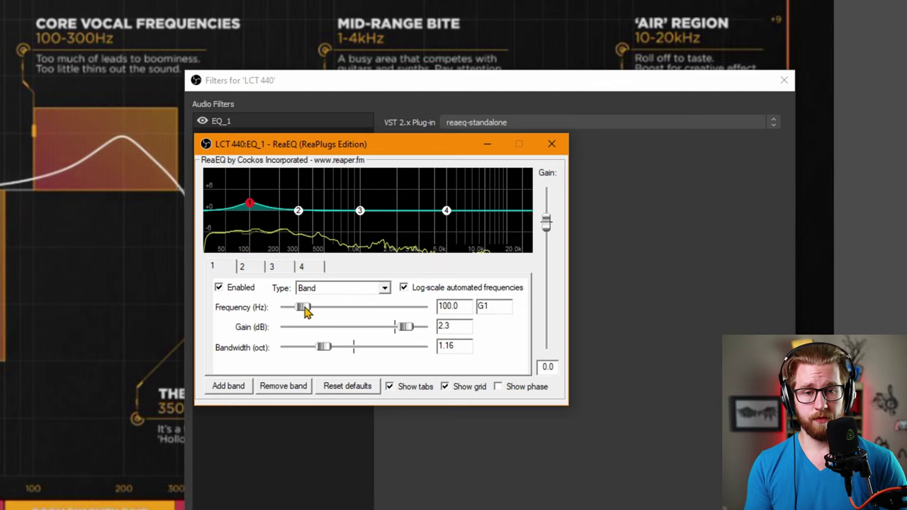
pyautogui.moveTo(305, 312)
pyautogui.mouseDown()
pyautogui.moveTo(364, 318)
pyautogui.moveTo(308, 318)
pyautogui.mouseUp()
# - Return band 1 to 102.2 Hz, try Low Pass and High Pass, then keep it a Band peak
pyautogui.click(384, 290)
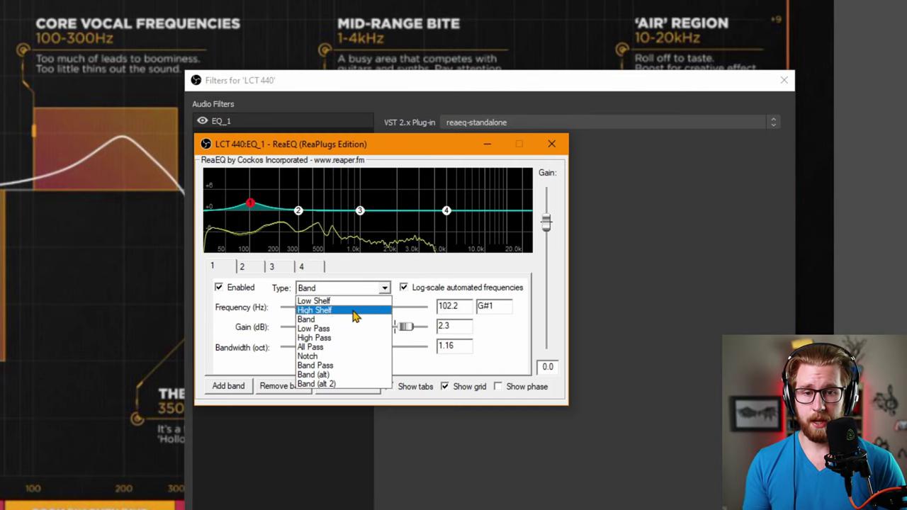
pyautogui.click(335, 329)
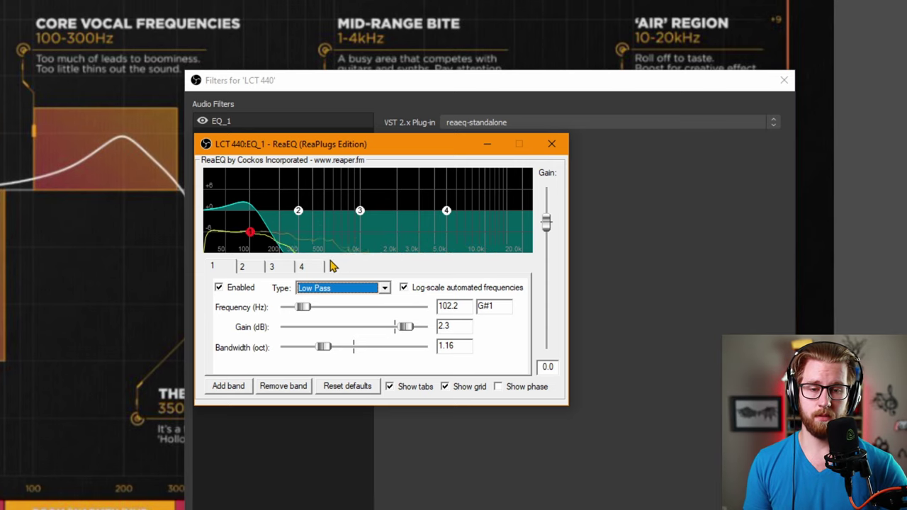
pyautogui.click(338, 287)
pyautogui.click(337, 339)
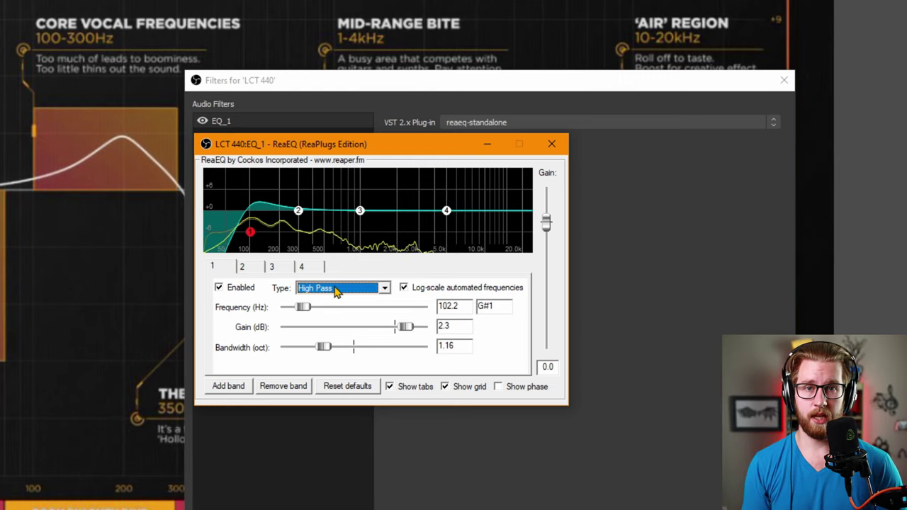
pyautogui.click(383, 294)
pyautogui.click(334, 318)
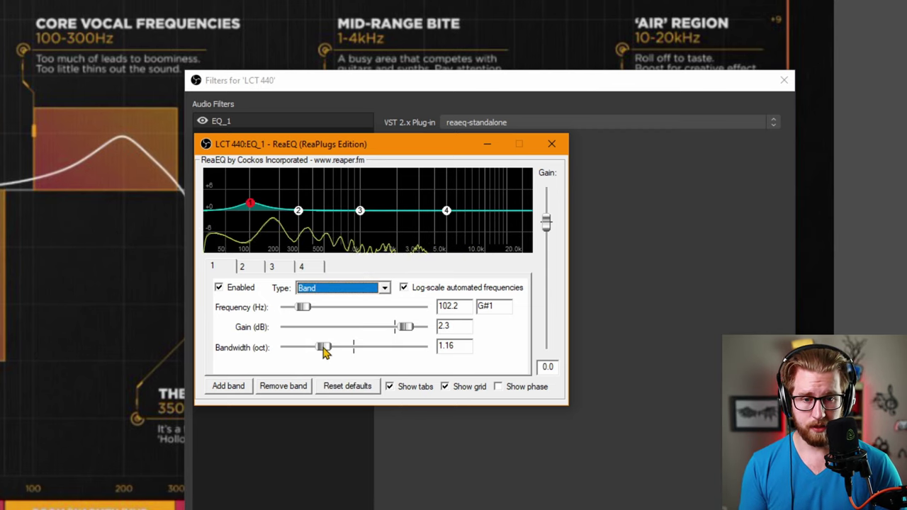
pyautogui.moveTo(323, 352); pyautogui.dragTo(314, 352)
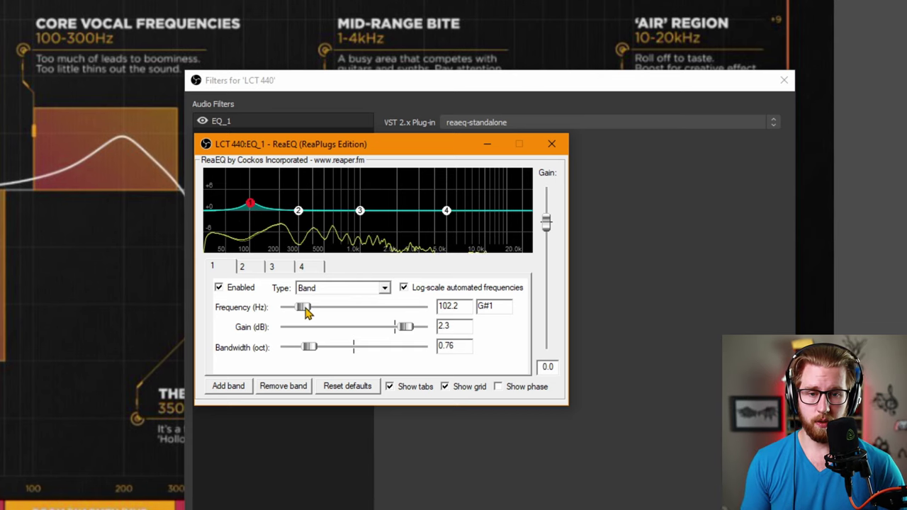
# - Set band 1's frequency to 150 Hz and its gain to 3 dB
pyautogui.moveTo(305, 309); pyautogui.dragTo(310, 310)
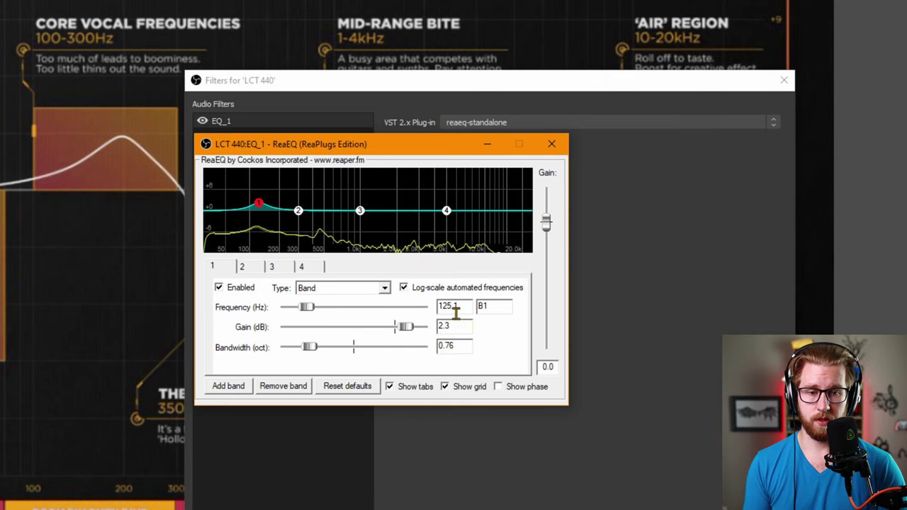
pyautogui.moveTo(457, 306); pyautogui.dragTo(436, 310)
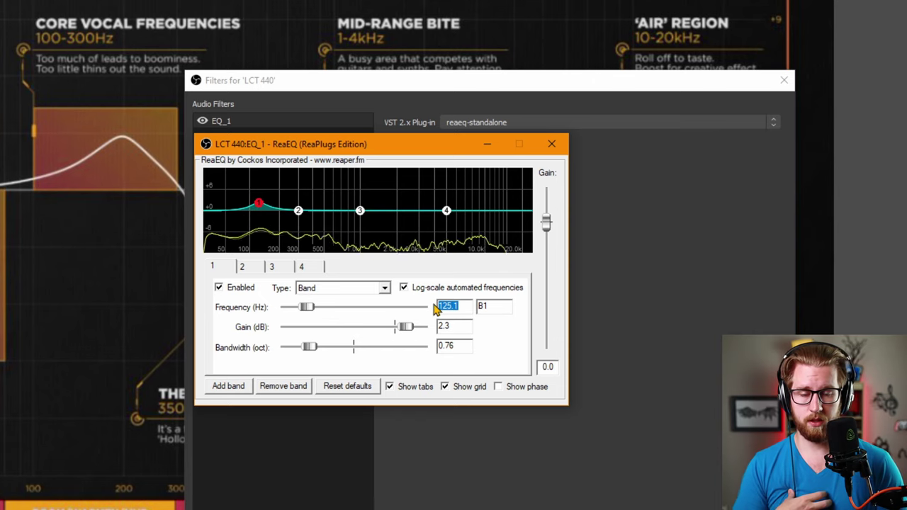
pyautogui.write('150')
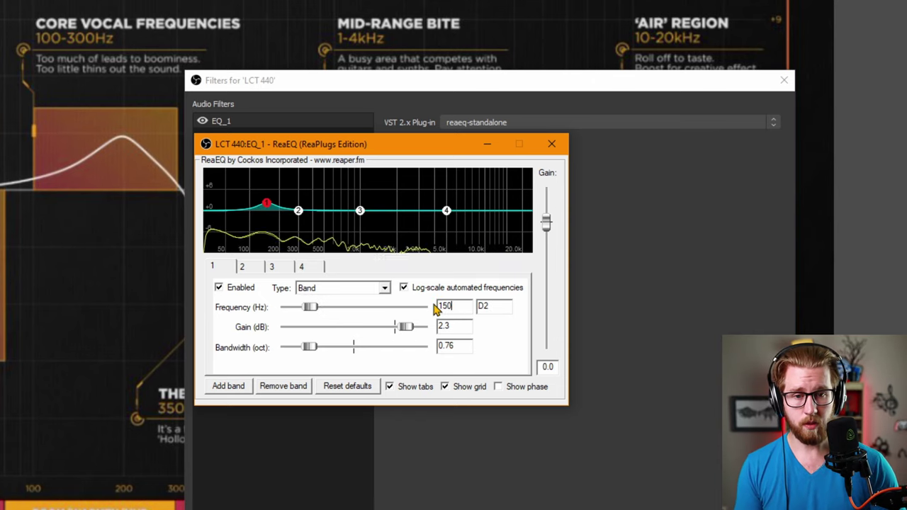
pyautogui.moveTo(460, 325); pyautogui.dragTo(414, 333)
pyautogui.write('3')
pyautogui.hotkey('alt', 'e')
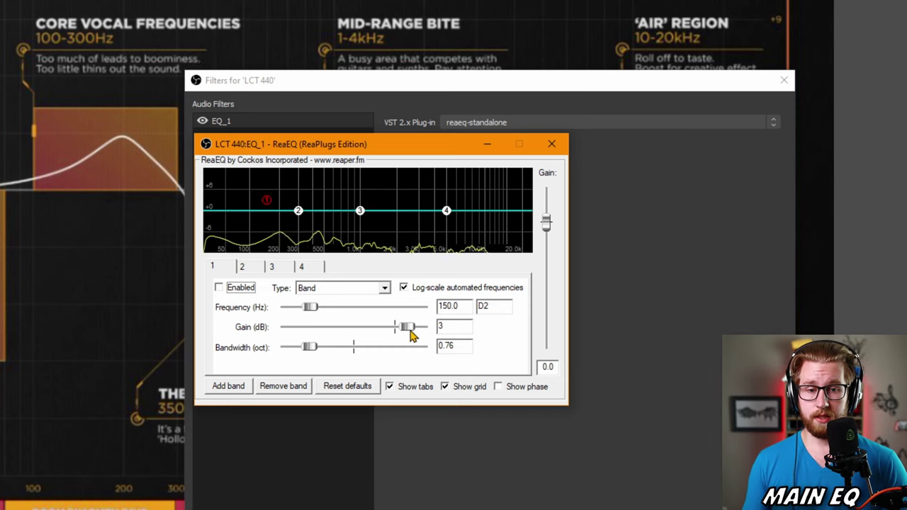
# - Compare band 1 on and off, then re-enter 3 dB gain and enable it
pyautogui.moveTo(411, 334); pyautogui.dragTo(419, 331)
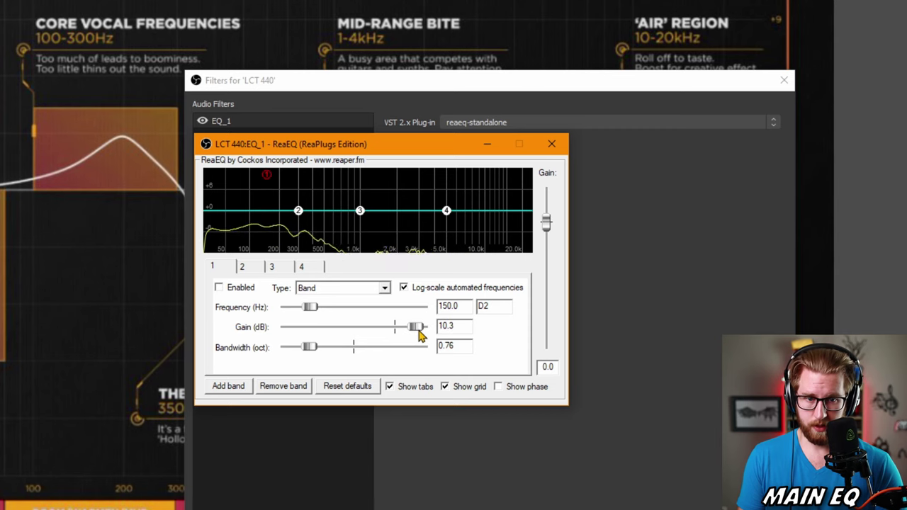
pyautogui.click(218, 287)
pyautogui.click(219, 288)
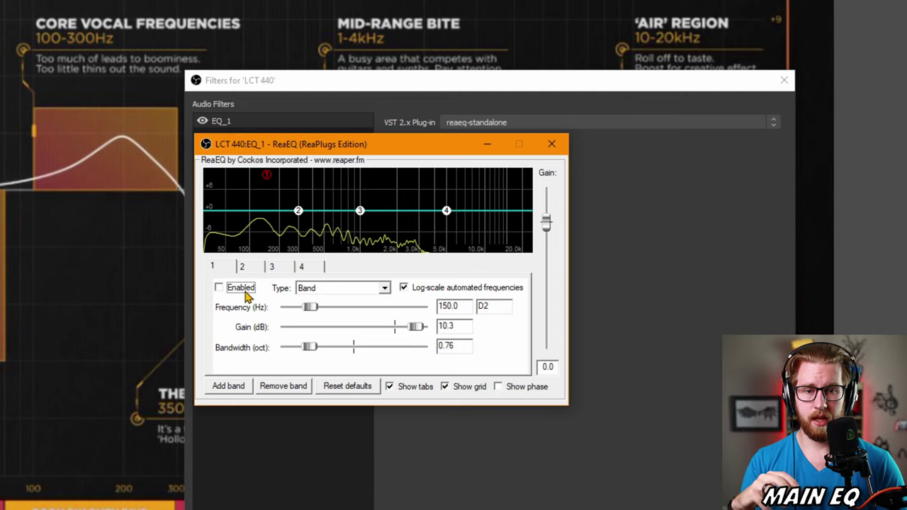
pyautogui.doubleClick(456, 326)
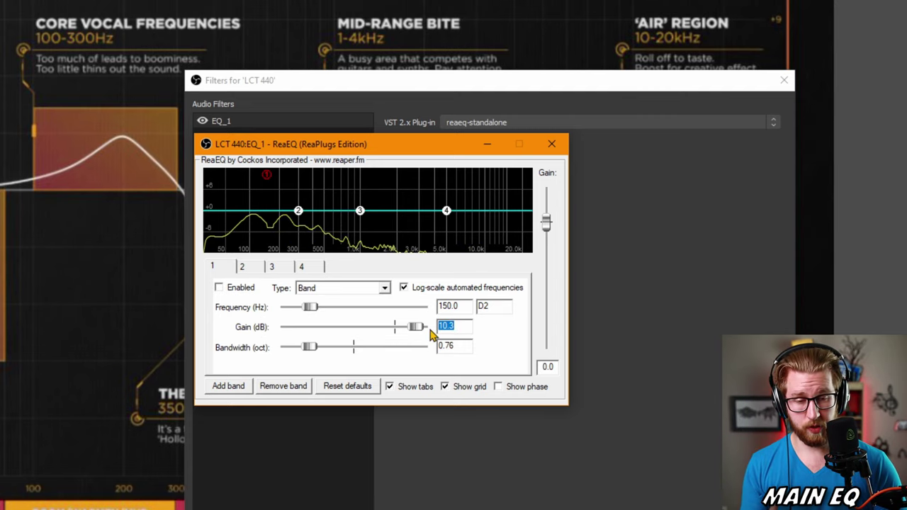
pyautogui.write('3')
pyautogui.click(221, 287)
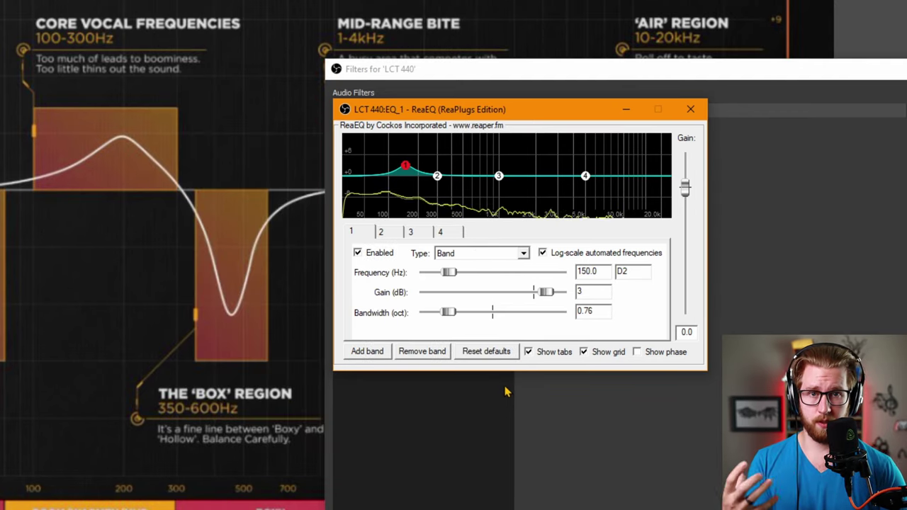
# - Select ReaEQ band 2 and set its frequency to 450 Hz
pyautogui.moveTo(435, 184)
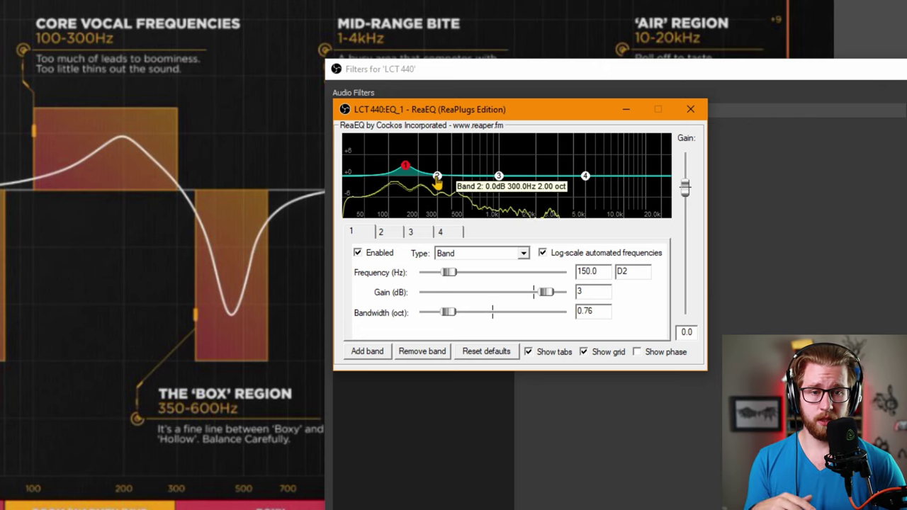
pyautogui.click(436, 177)
pyautogui.click(370, 235)
pyautogui.click(389, 234)
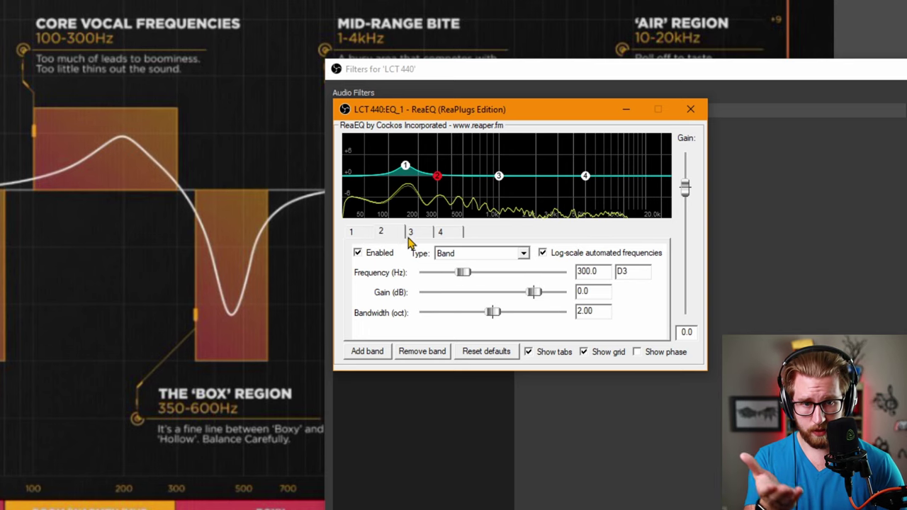
pyautogui.moveTo(598, 272); pyautogui.dragTo(573, 274)
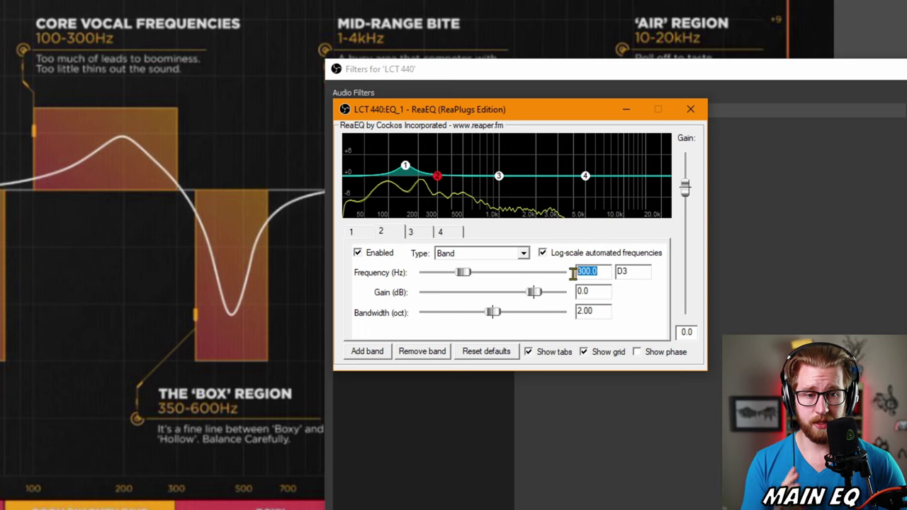
pyautogui.write('450')
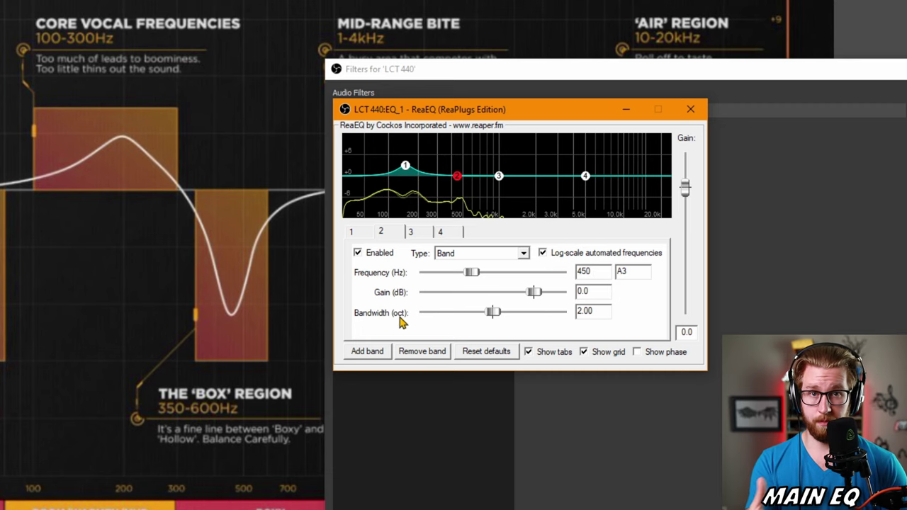
pyautogui.press('Return')
# - Audition band 2 with narrow heavy boosts, on/off toggling and frequency sweeps, settling near 457.4 Hz
pyautogui.moveTo(493, 313); pyautogui.dragTo(450, 313)
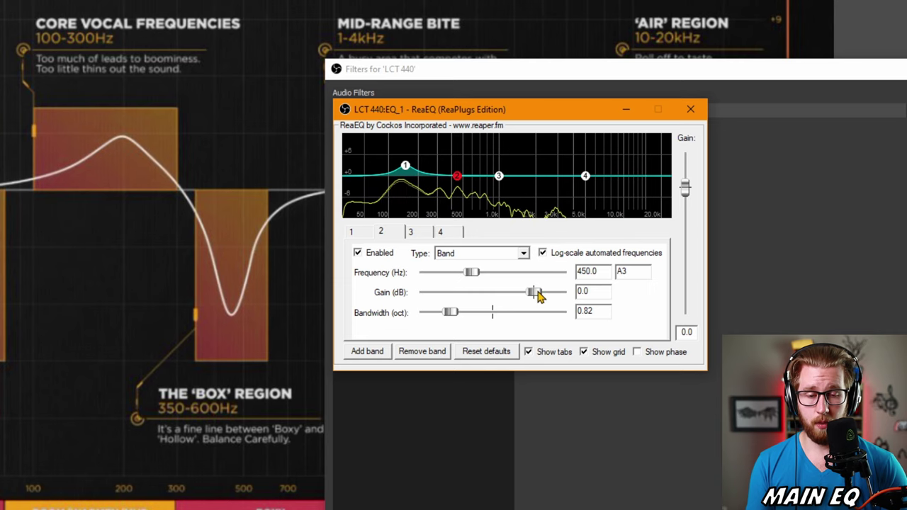
pyautogui.moveTo(536, 295); pyautogui.dragTo(557, 298)
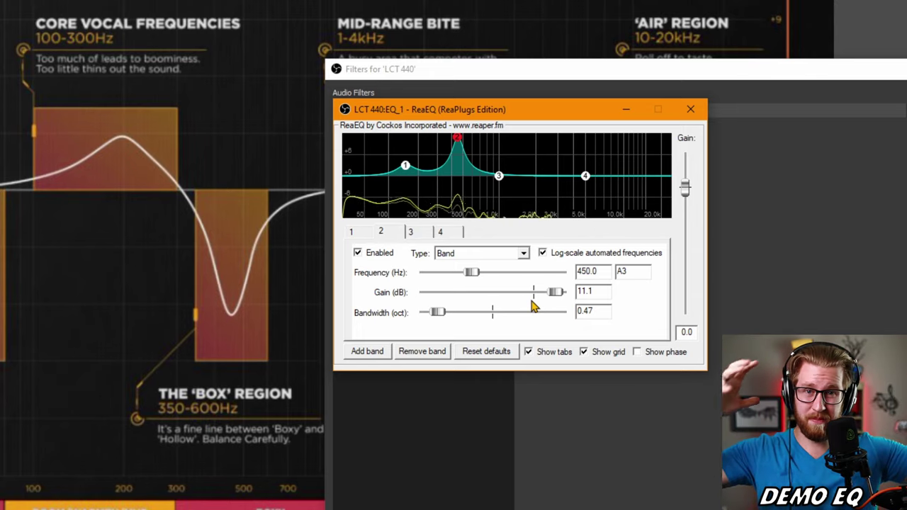
pyautogui.moveTo(555, 292); pyautogui.dragTo(499, 302)
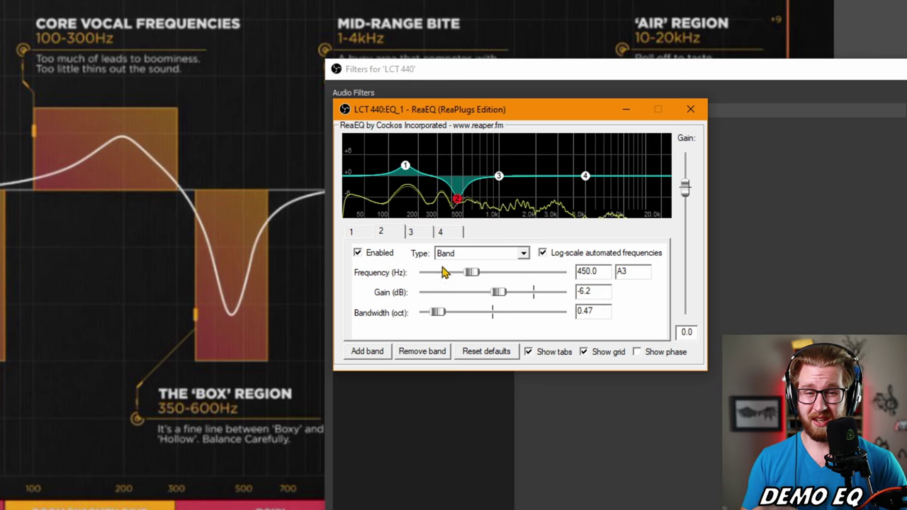
pyautogui.click(358, 253)
pyautogui.click(358, 254)
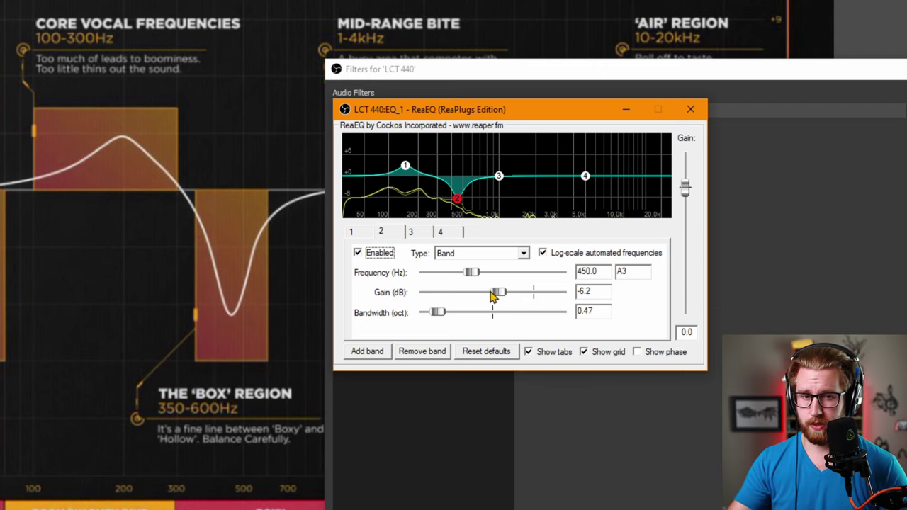
pyautogui.moveTo(436, 314); pyautogui.dragTo(428, 318)
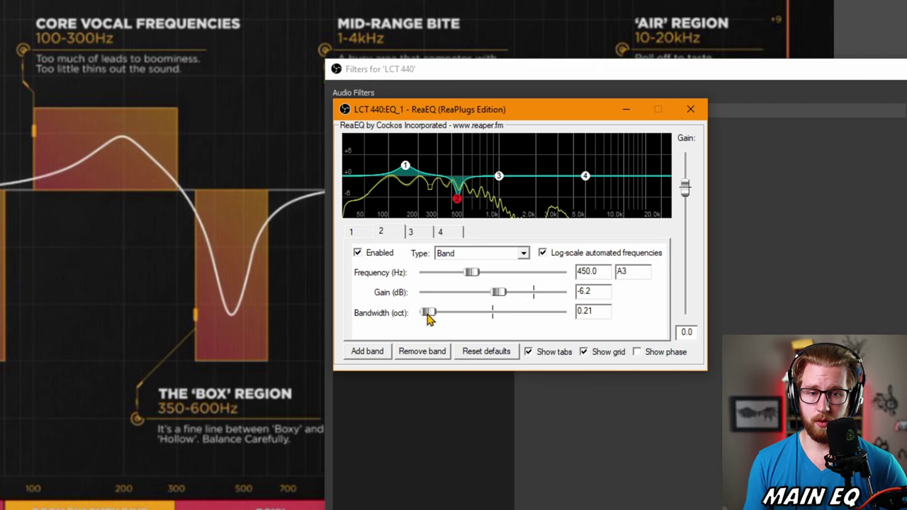
pyautogui.moveTo(498, 293); pyautogui.dragTo(558, 297)
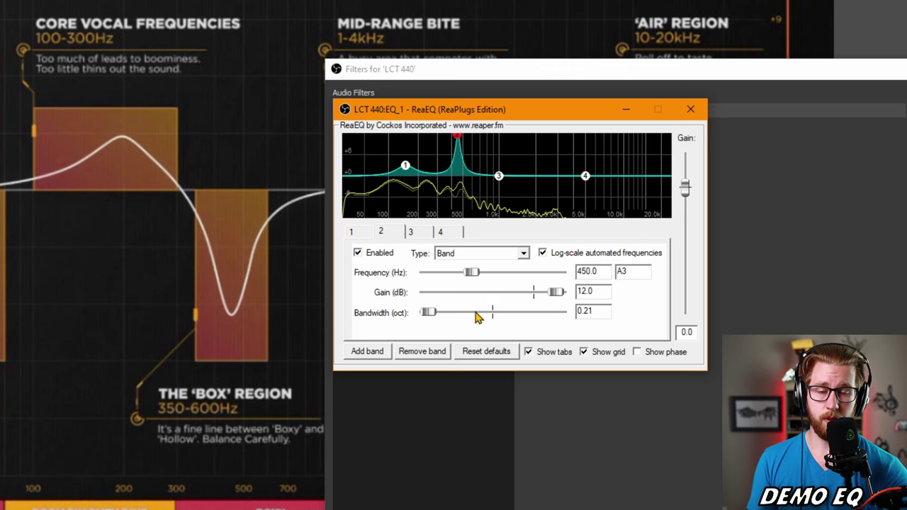
pyautogui.moveTo(471, 274)
pyautogui.mouseDown()
pyautogui.moveTo(535, 285)
pyautogui.moveTo(472, 290)
pyautogui.mouseUp()
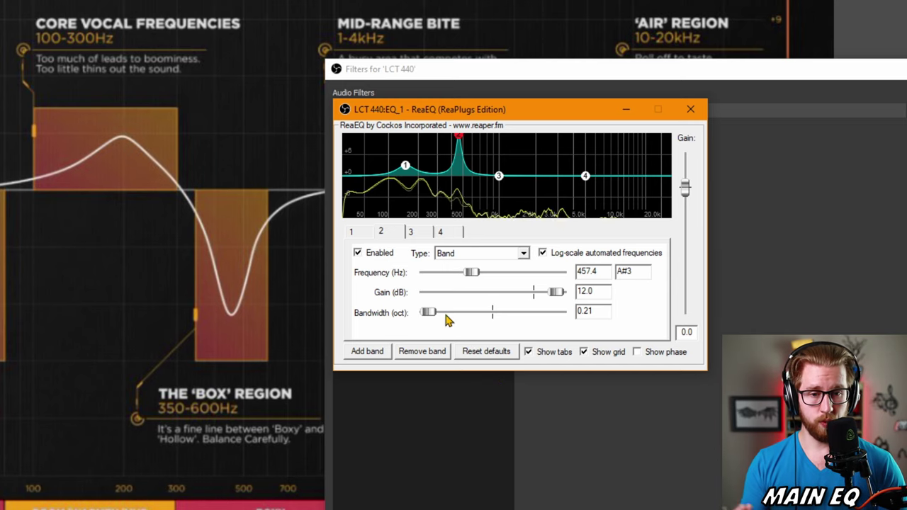
pyautogui.moveTo(556, 292); pyautogui.dragTo(506, 307)
# - Set band 2's gain to -4.5 dB and widen it to about 0.35 octaves
pyautogui.doubleClick(588, 291)
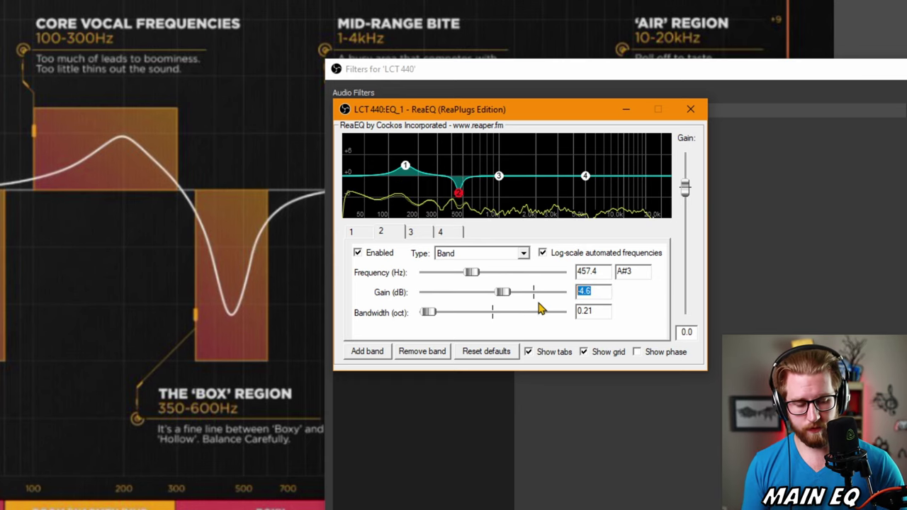
pyautogui.write('-4.5')
pyautogui.press('Return')
pyautogui.moveTo(427, 314); pyautogui.dragTo(433, 316)
# - Move the ReaEQ window aside and toggle the EQ_1 filter off to compare
pyautogui.moveTo(439, 114); pyautogui.dragTo(623, 119)
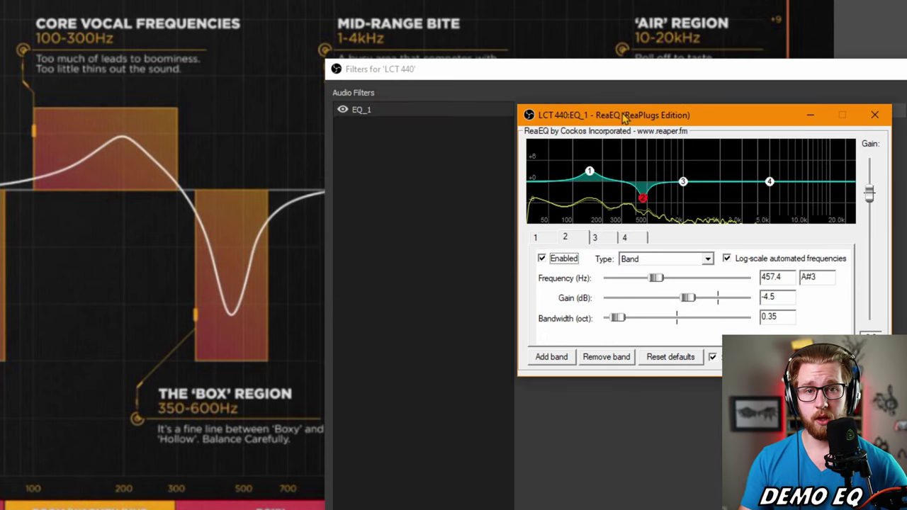
pyautogui.click(344, 111)
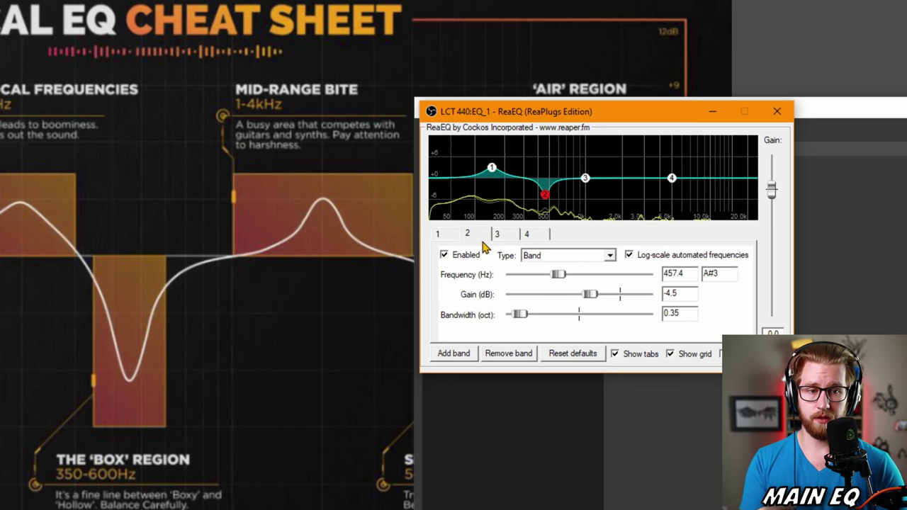
pyautogui.moveTo(587, 187)
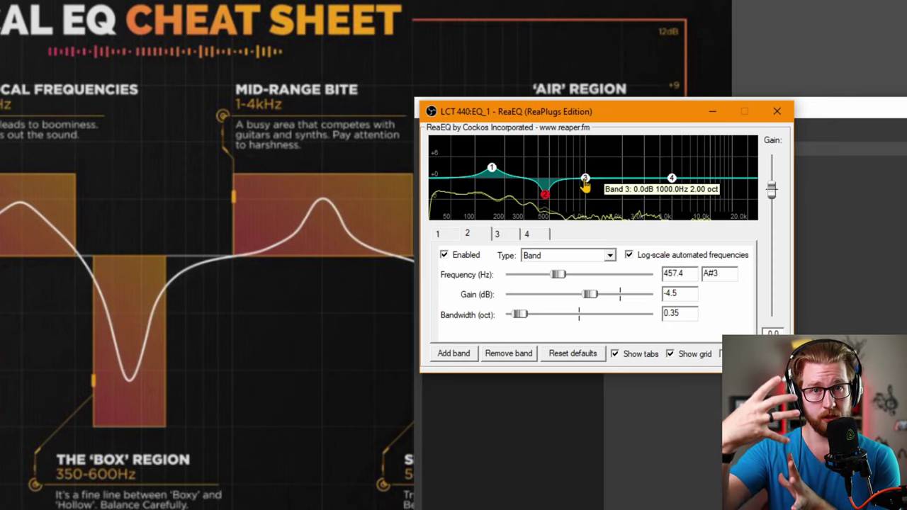
pyautogui.click(500, 236)
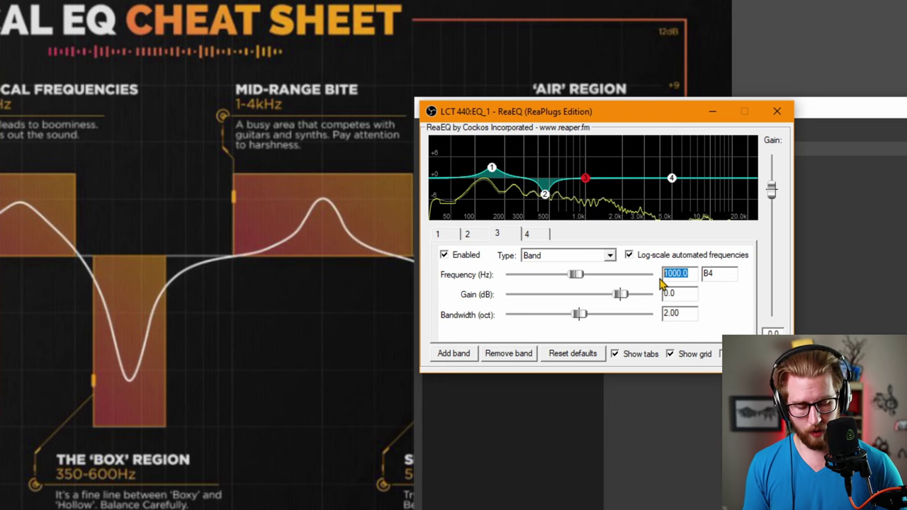
# - Set band 3's frequency to 1500 Hz and compare it switched on and off
pyautogui.write('1500')
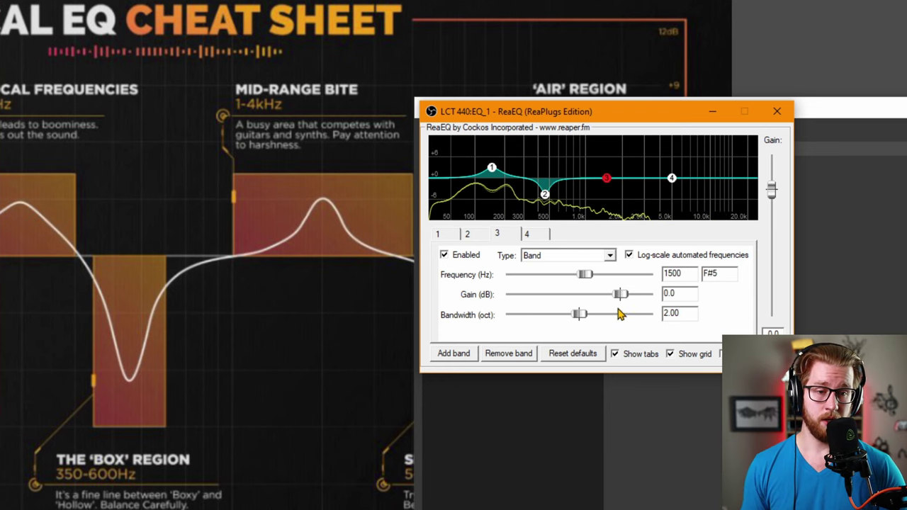
pyautogui.moveTo(620, 295); pyautogui.dragTo(633, 296)
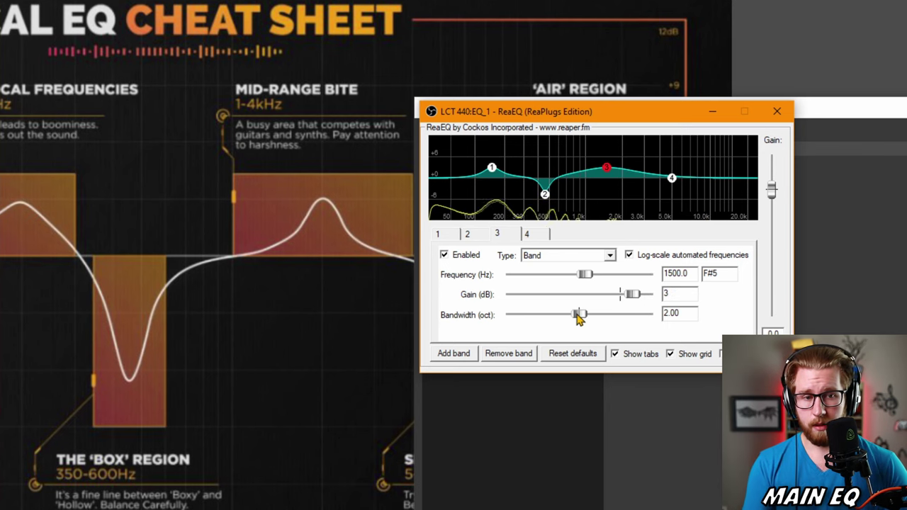
pyautogui.moveTo(579, 314); pyautogui.dragTo(542, 323)
pyautogui.click(444, 256)
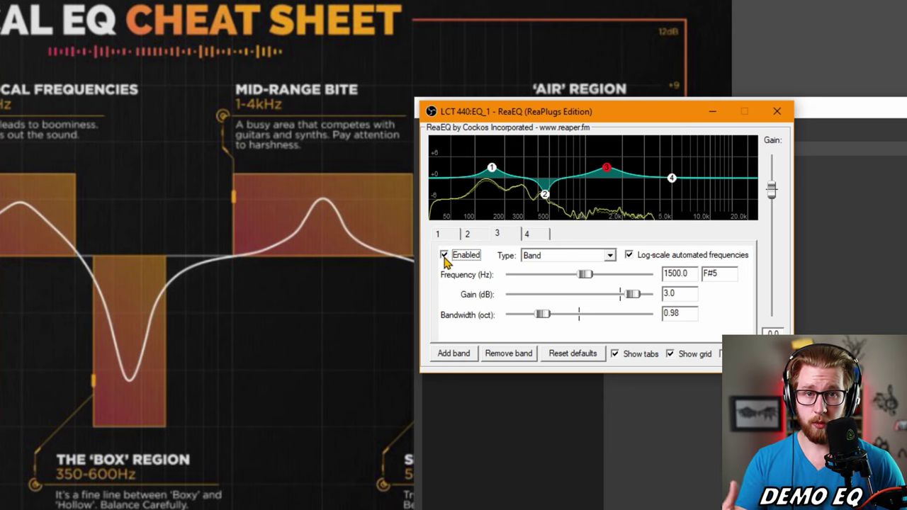
pyautogui.click(444, 256)
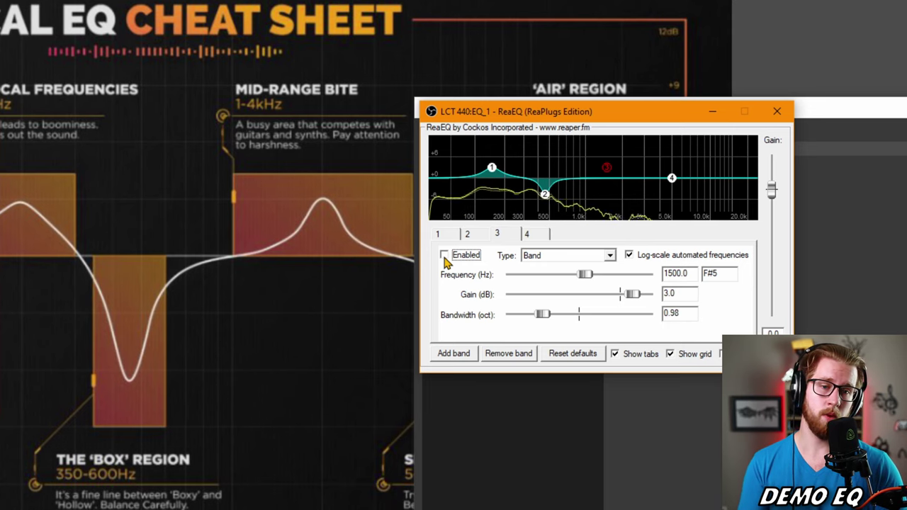
pyautogui.click(444, 255)
# - Audition band 3 with a boost, then settle on a -3.9 dB cut, 0.98 octaves wide
pyautogui.moveTo(631, 294); pyautogui.dragTo(587, 300)
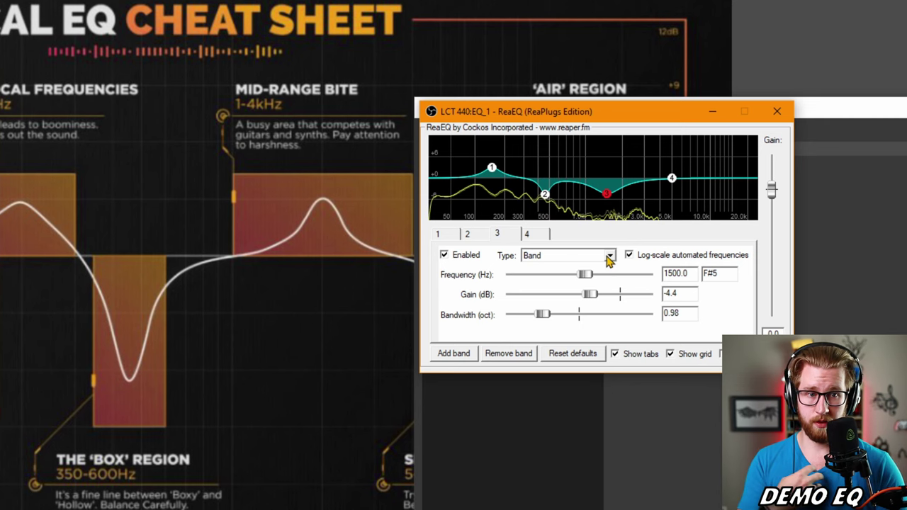
pyautogui.moveTo(595, 297); pyautogui.dragTo(645, 301)
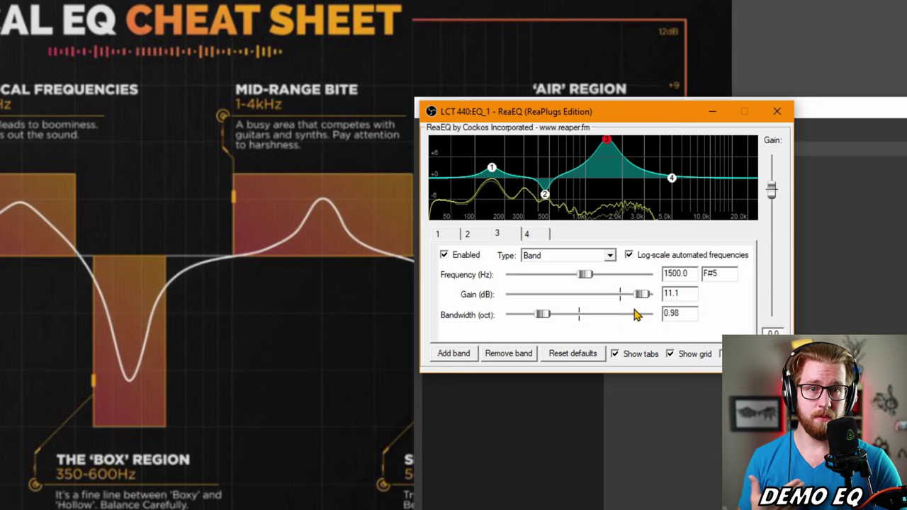
pyautogui.moveTo(641, 294); pyautogui.dragTo(593, 314)
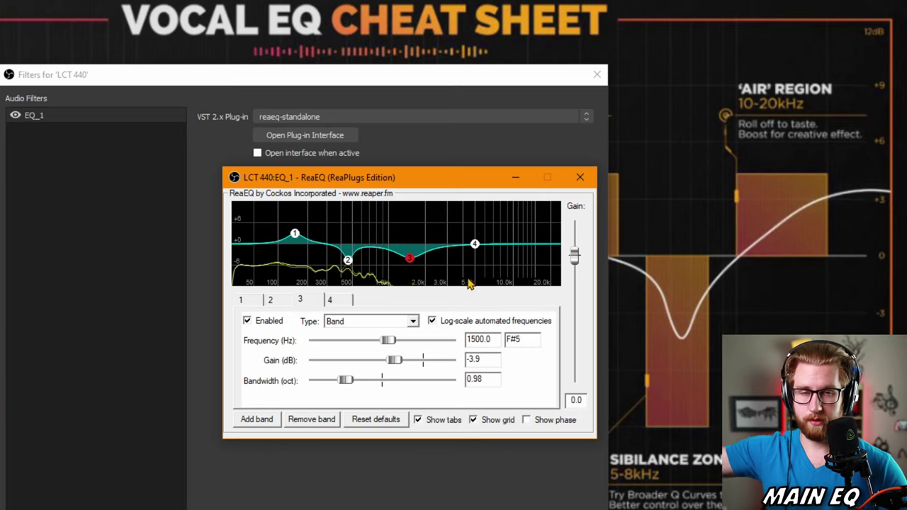
pyautogui.click(329, 300)
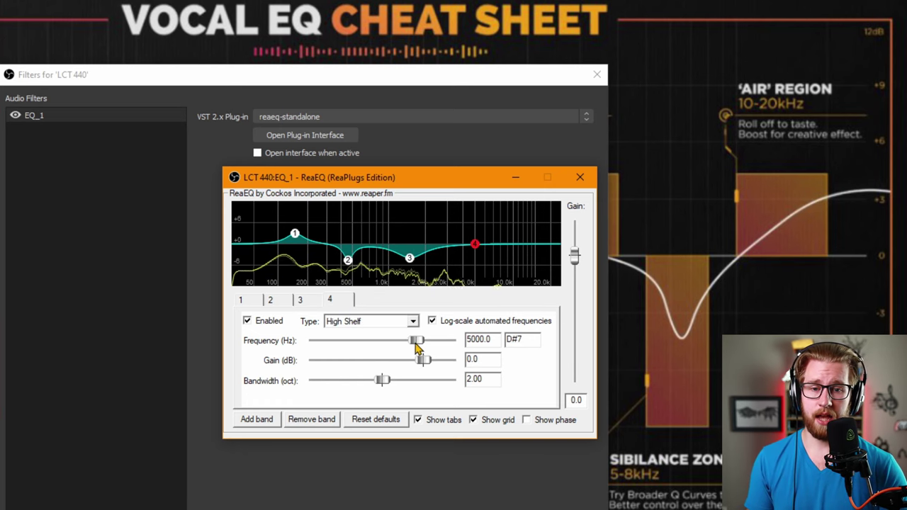
# - Change band 4 from High Shelf to a Band-type -3.9 dB cut
pyautogui.moveTo(423, 362); pyautogui.dragTo(438, 366)
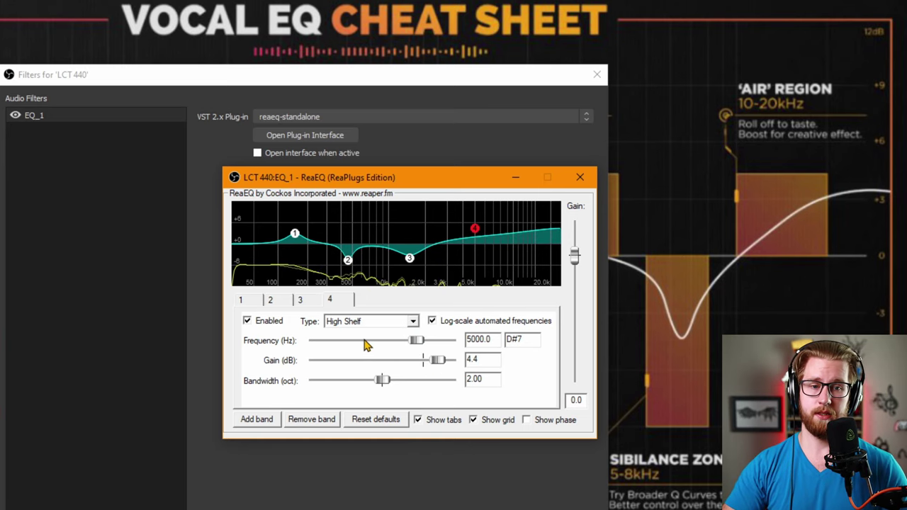
pyautogui.click(412, 322)
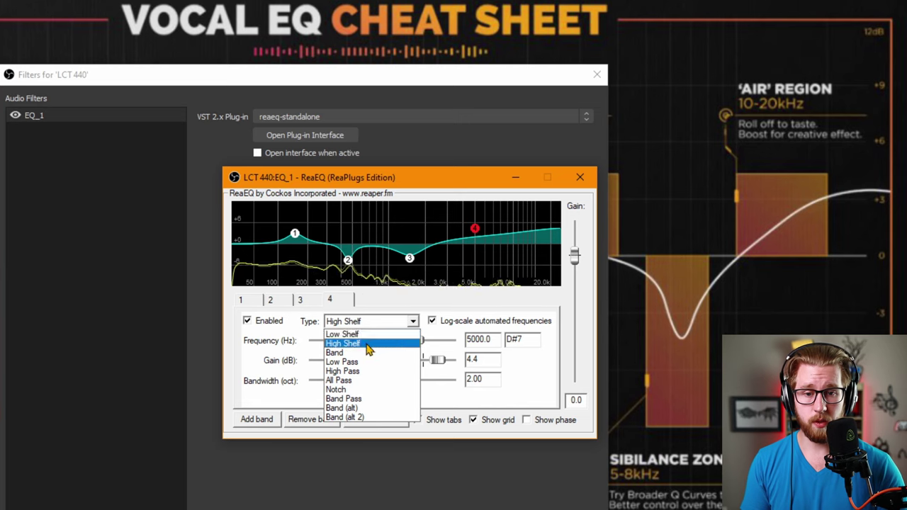
pyautogui.click(354, 355)
pyautogui.moveTo(382, 381); pyautogui.dragTo(318, 386)
pyautogui.moveTo(438, 360); pyautogui.dragTo(395, 377)
pyautogui.click(367, 383)
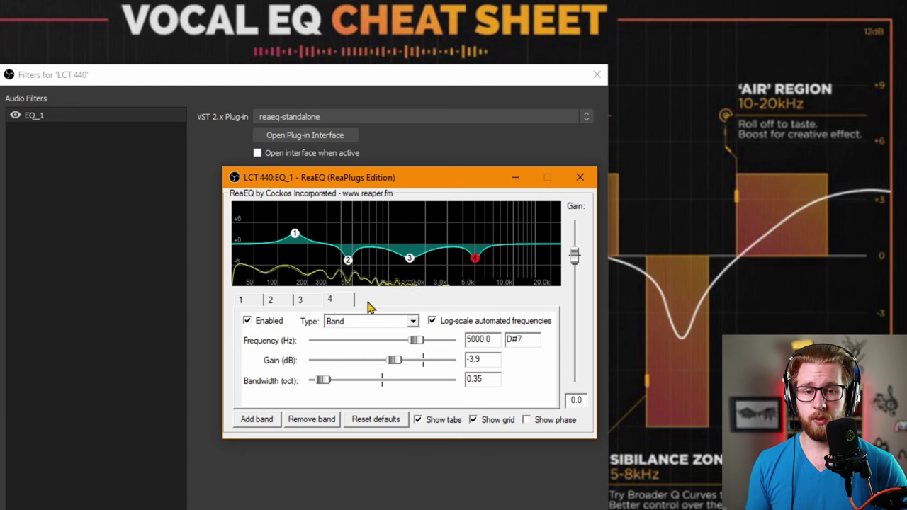
# - Set band 4 to 8900 Hz with 0.25-octave bandwidth, then add a fifth band
pyautogui.moveTo(416, 342); pyautogui.dragTo(433, 349)
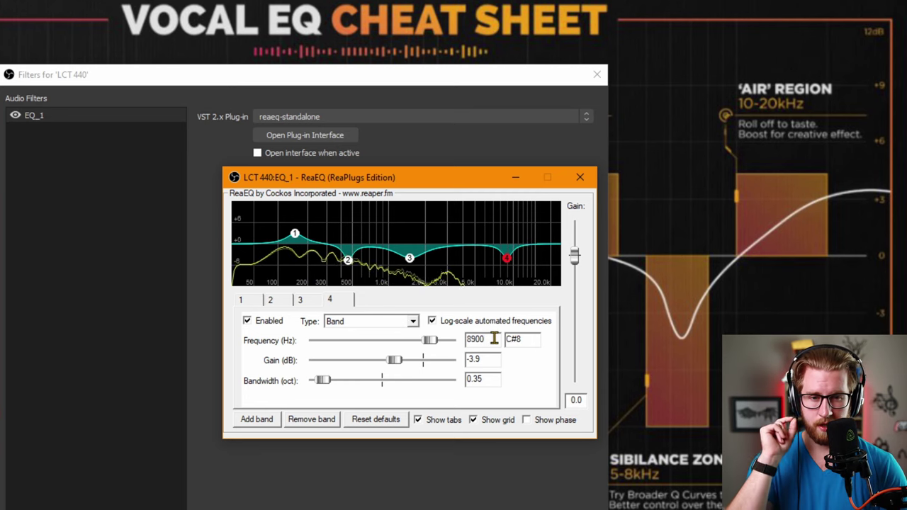
pyautogui.click(496, 340)
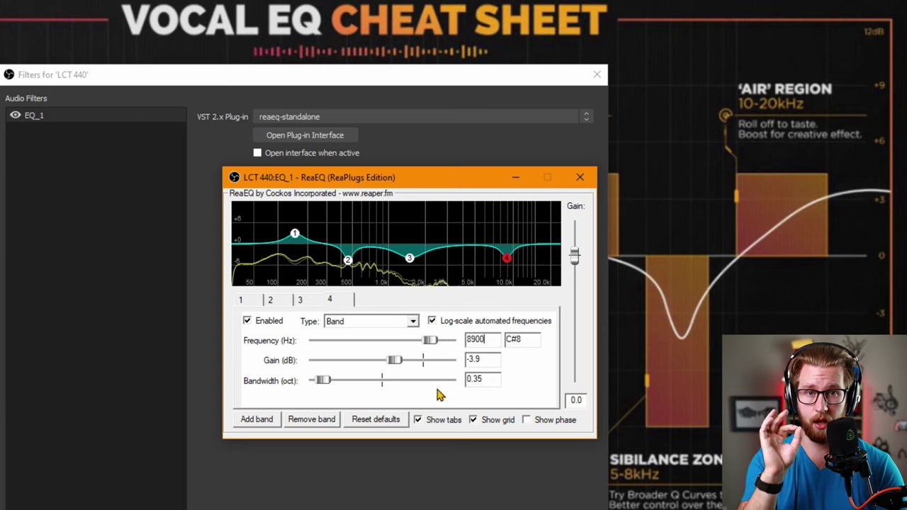
pyautogui.press('Tab')
pyautogui.press('Tab')
pyautogui.write('0.25')
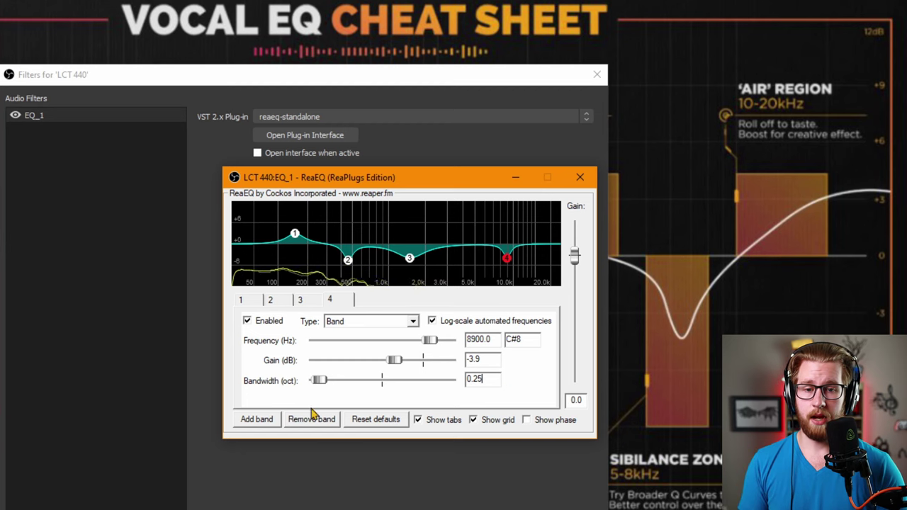
pyautogui.click(256, 418)
# - Make ReaEQ band 5 a High Shelf at 10000 Hz with a 3 dB gain boost
pyautogui.click(371, 302)
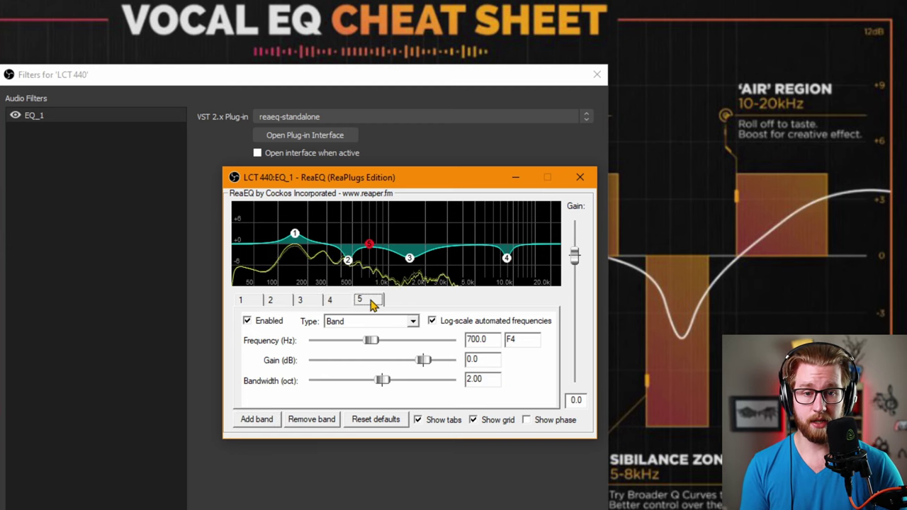
pyautogui.moveTo(370, 341); pyautogui.dragTo(440, 347)
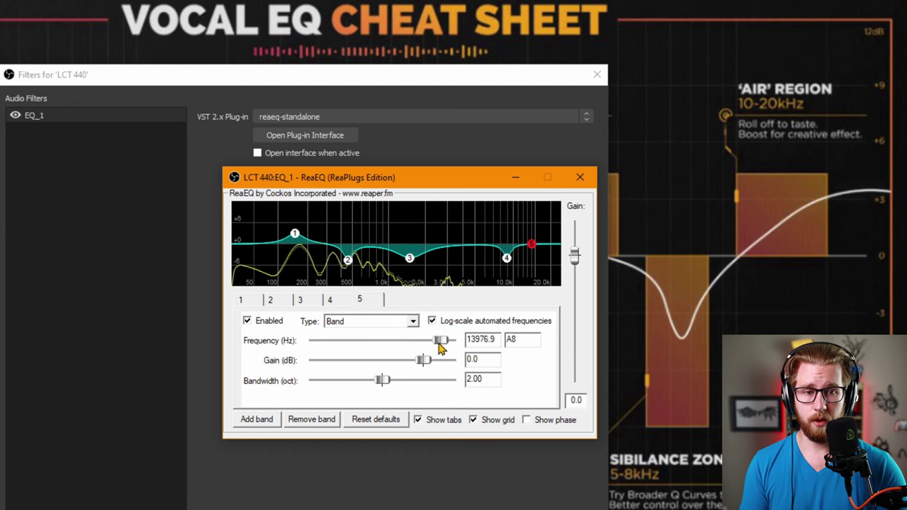
pyautogui.moveTo(495, 341); pyautogui.dragTo(461, 347)
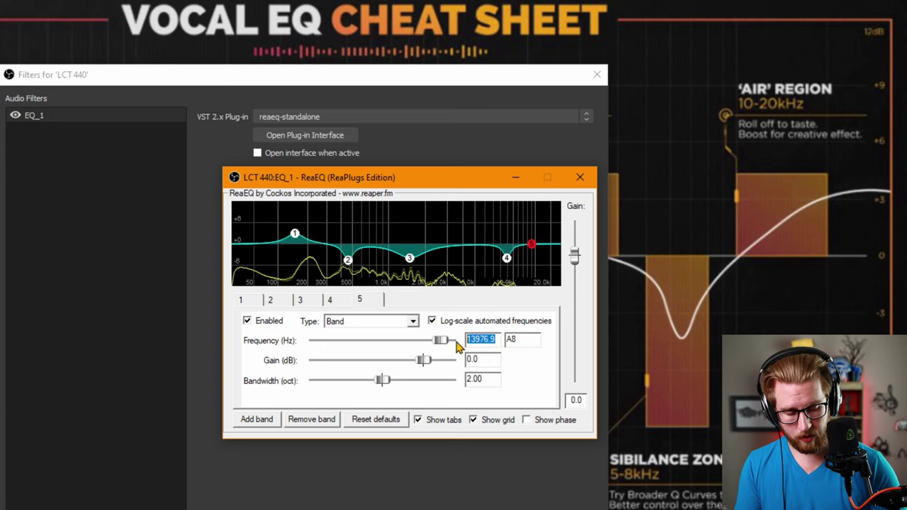
pyautogui.write('10000')
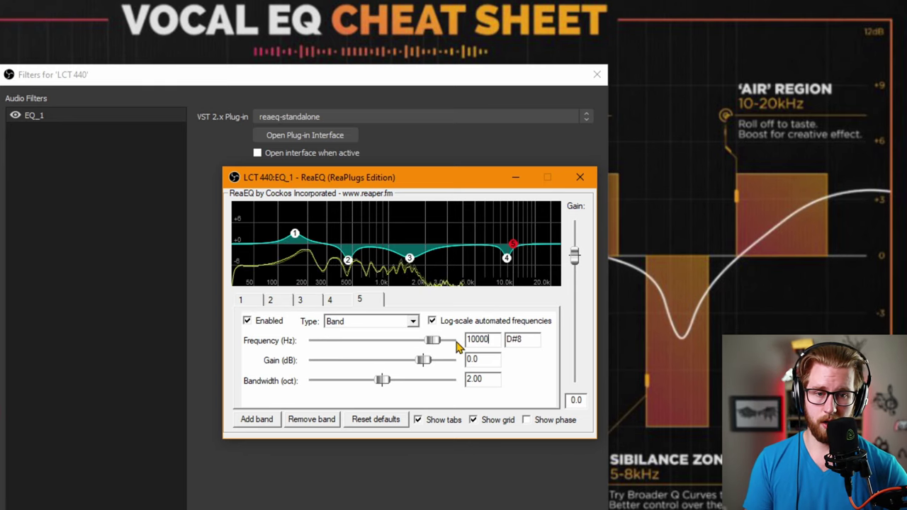
pyautogui.click(413, 322)
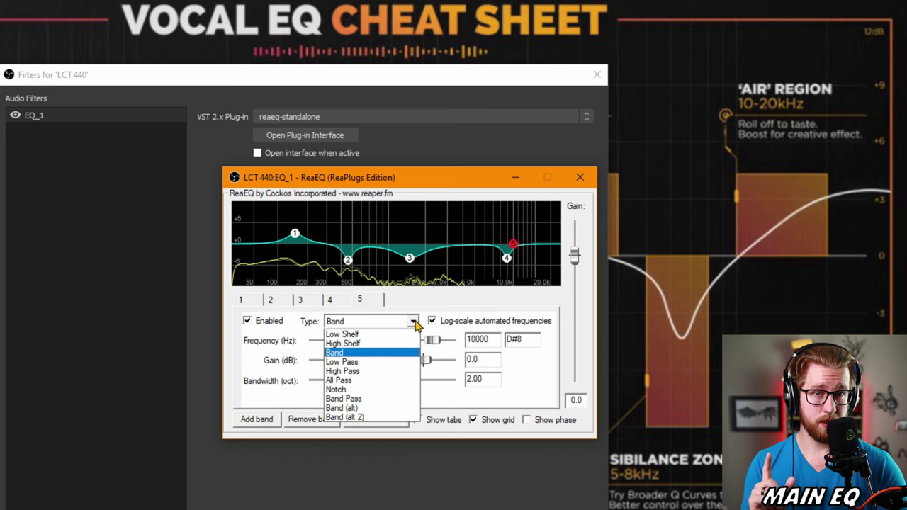
pyautogui.click(370, 343)
pyautogui.moveTo(426, 362); pyautogui.dragTo(461, 363)
pyautogui.write('3')
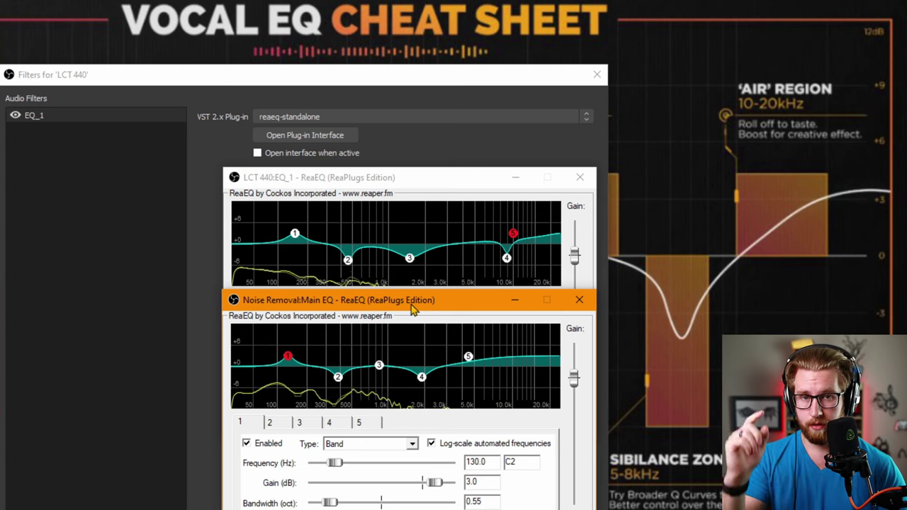
# - Move the Noise Removal:Main EQ ReaEQ window aside and close it
pyautogui.moveTo(414, 303); pyautogui.dragTo(367, 431)
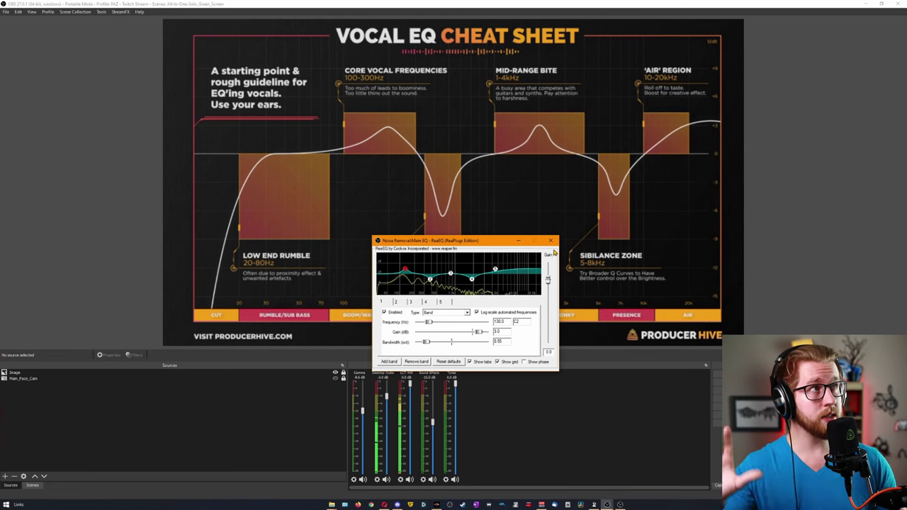
pyautogui.moveTo(475, 244); pyautogui.dragTo(477, 243)
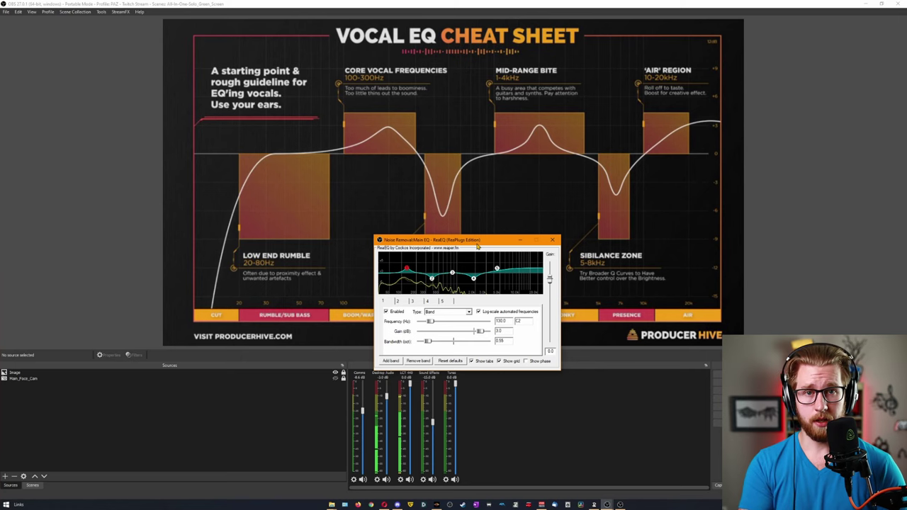
pyautogui.click(552, 240)
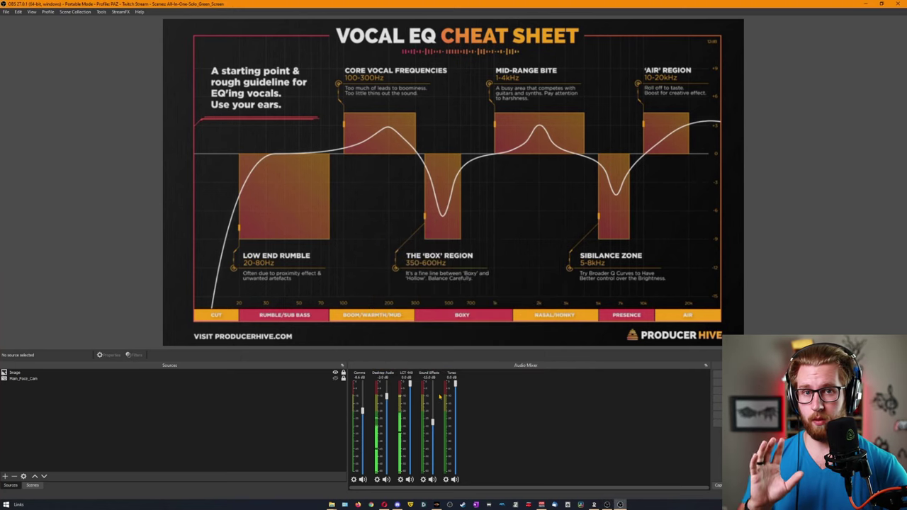
# - Add a VST 2.x Plug-in filter named EQ_2 to the LCT 440 mic
pyautogui.click(400, 479)
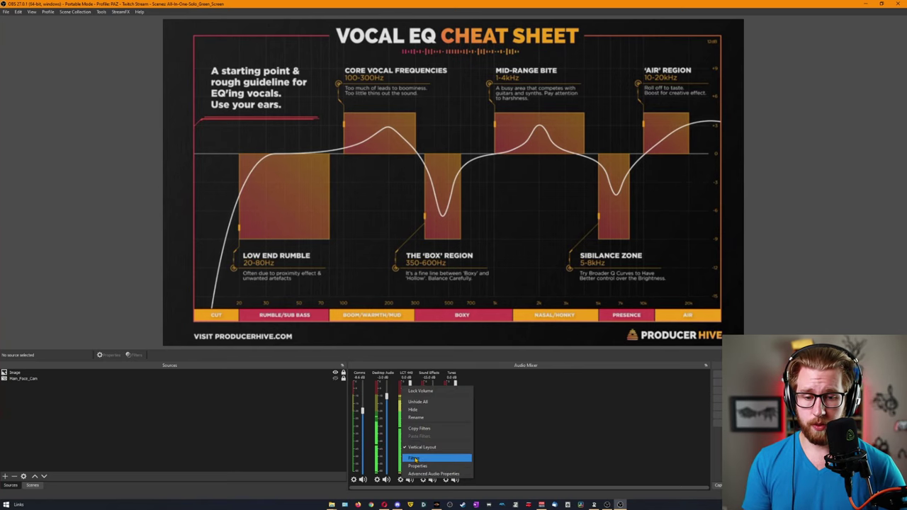
pyautogui.click(414, 459)
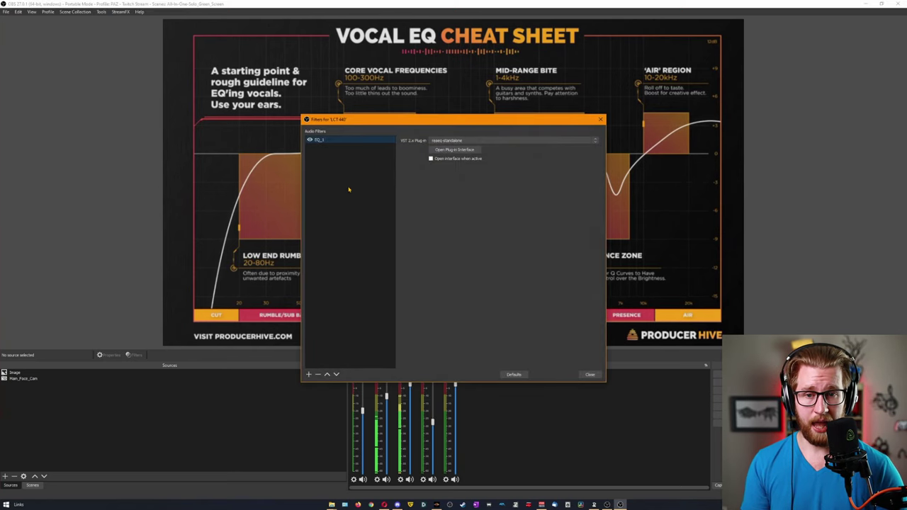
pyautogui.click(309, 375)
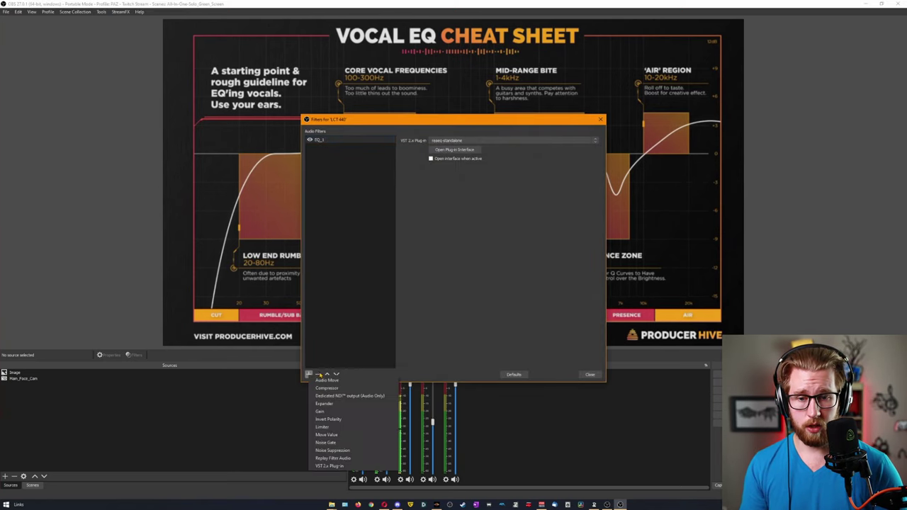
pyautogui.click(335, 468)
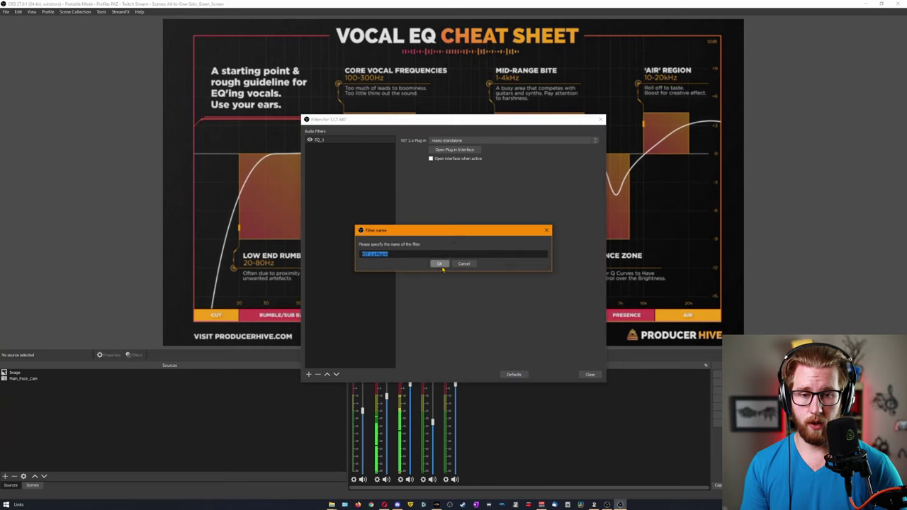
pyautogui.write('EQ_')
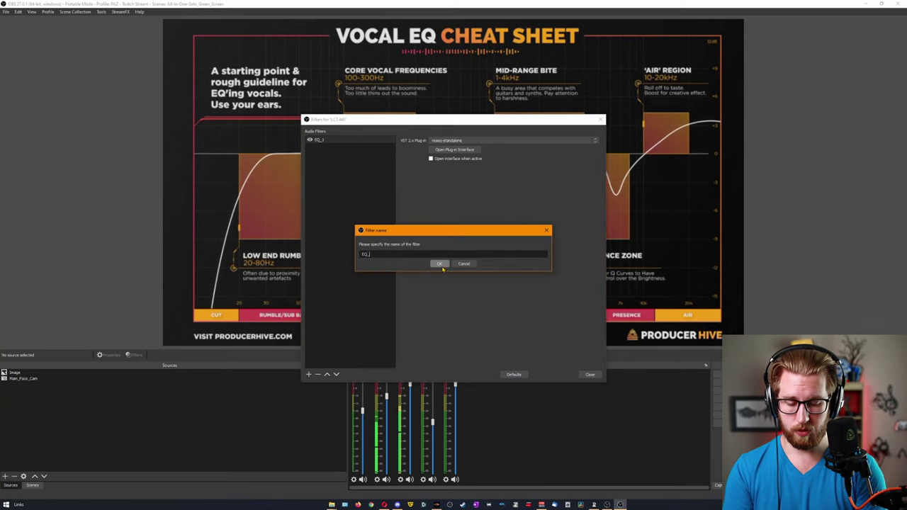
pyautogui.write('2')
pyautogui.click(439, 263)
# - Load reaeq-standalone into EQ_2 and bring up its plug-in interface
pyautogui.click(514, 140)
pyautogui.click(496, 205)
pyautogui.click(454, 149)
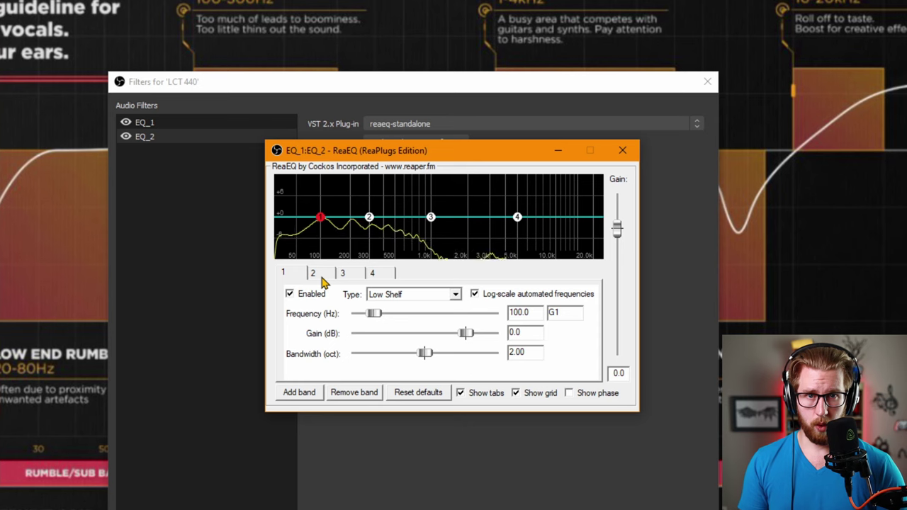
# - Disable bands 2 and 3 in EQ_2's ReaEQ
pyautogui.click(312, 272)
pyautogui.click(290, 294)
pyautogui.click(342, 272)
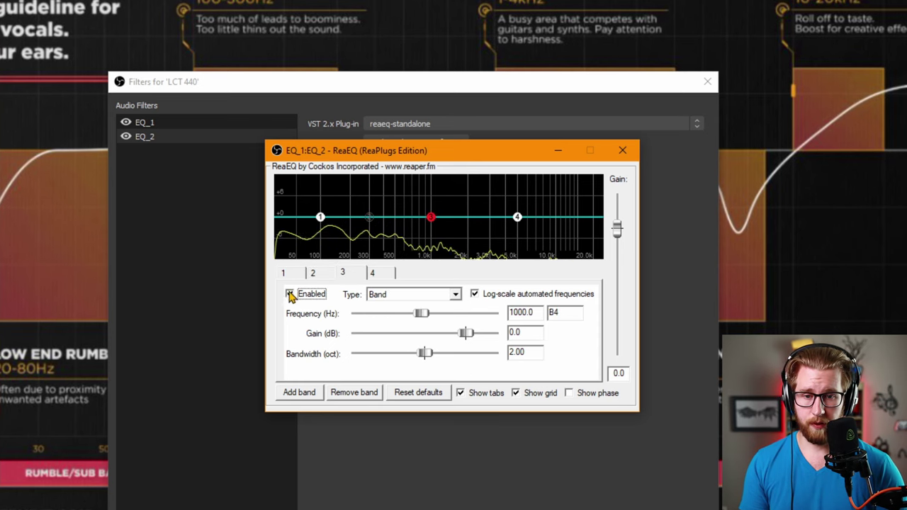
pyautogui.click(290, 294)
# - Make band 1 a High Pass and band 4 a Low Pass with narrower bandwidth
pyautogui.click(290, 274)
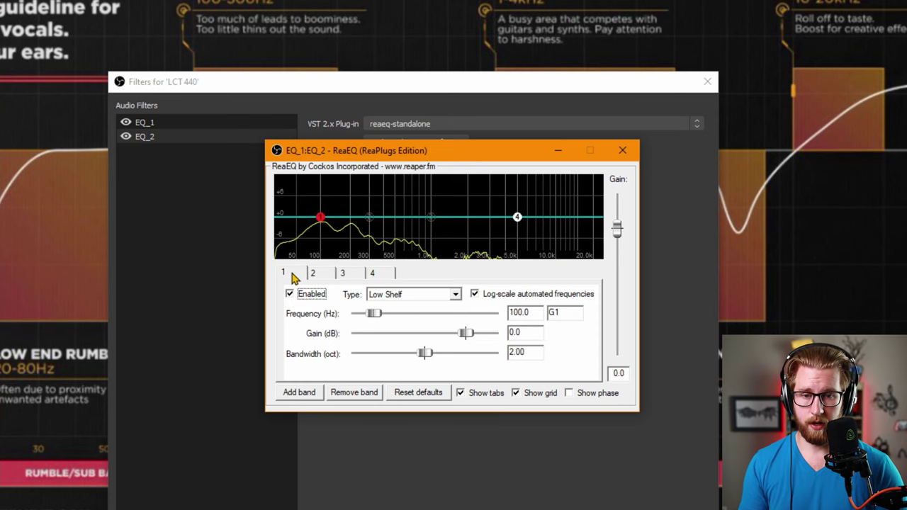
pyautogui.click(455, 296)
pyautogui.click(396, 343)
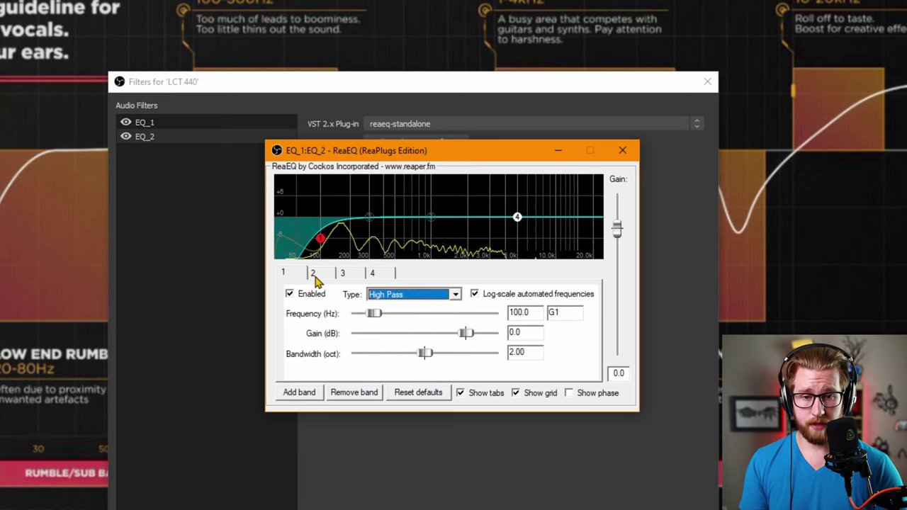
pyautogui.click(371, 273)
pyautogui.click(456, 294)
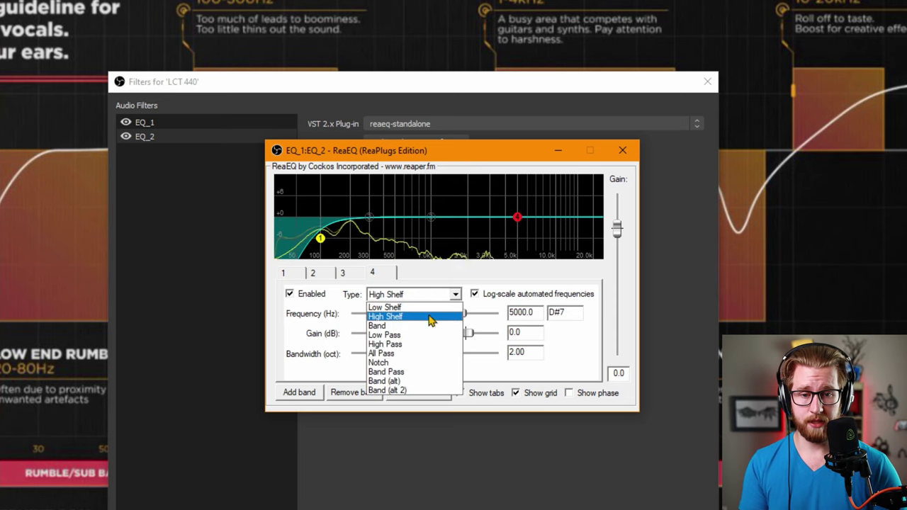
pyautogui.click(400, 341)
pyautogui.moveTo(425, 352)
pyautogui.mouseDown()
pyautogui.moveTo(405, 358)
pyautogui.moveTo(417, 361)
pyautogui.mouseUp()
# - Set band 1's high-pass cutoff frequency to 70 Hz
pyautogui.click(283, 273)
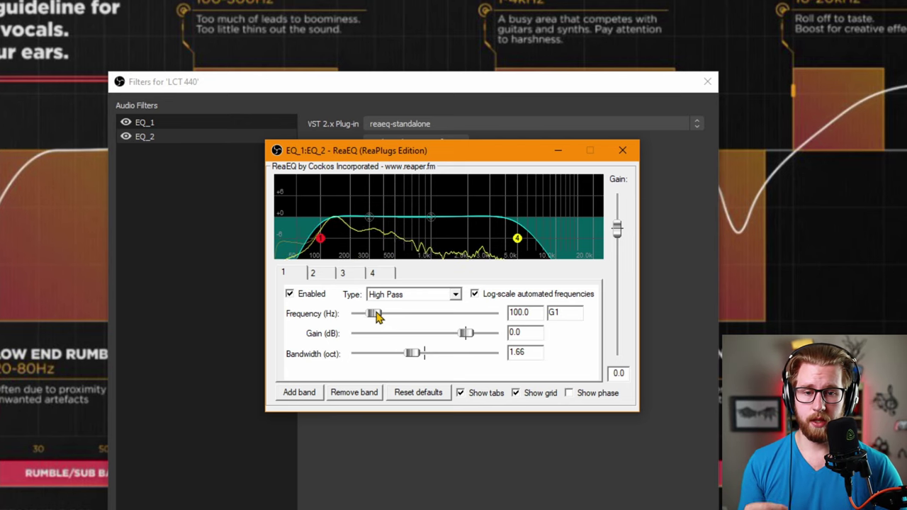
pyautogui.moveTo(376, 315); pyautogui.dragTo(369, 317)
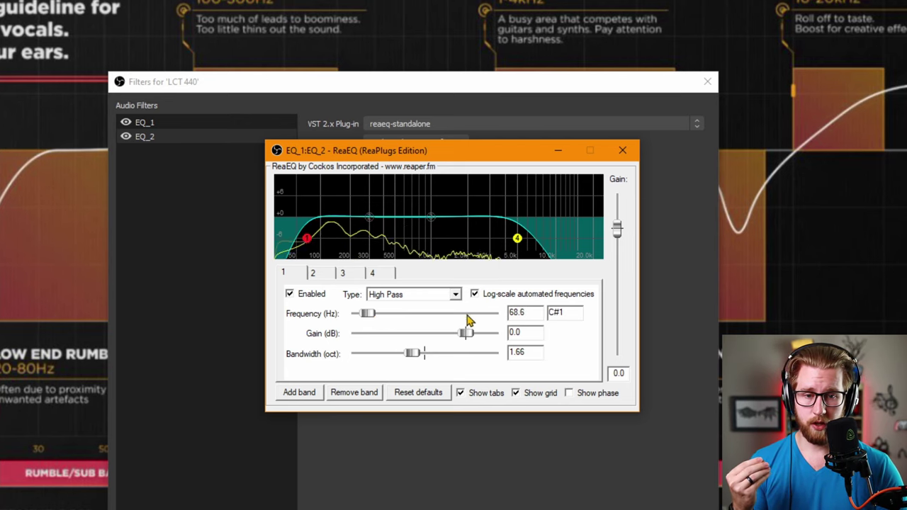
pyautogui.doubleClick(531, 314)
pyautogui.write('70')
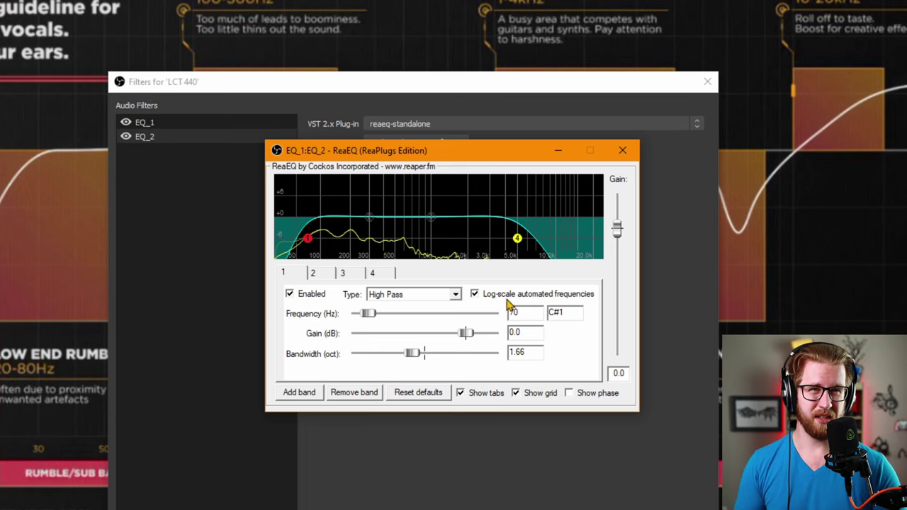
# - Set band 4's low-pass cutoff to 17000 Hz with a bandwidth of 1.10
pyautogui.click(383, 273)
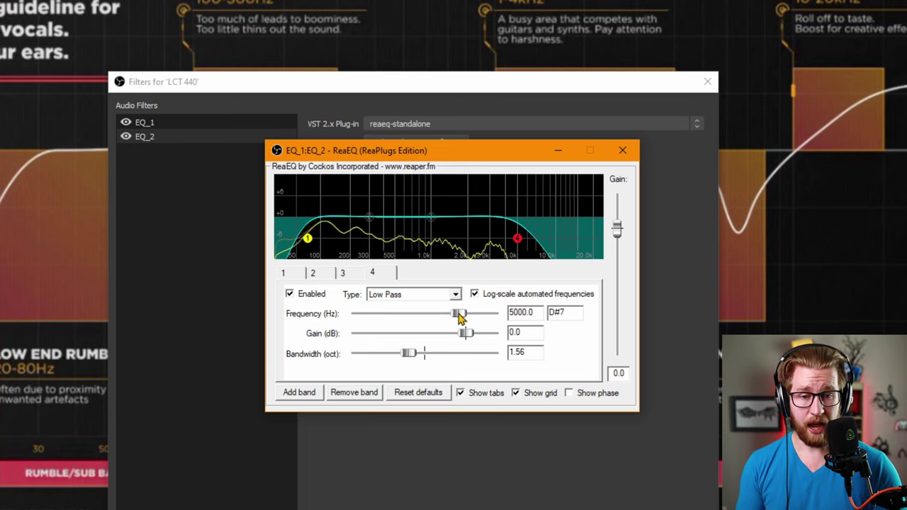
pyautogui.moveTo(459, 316); pyautogui.dragTo(477, 315)
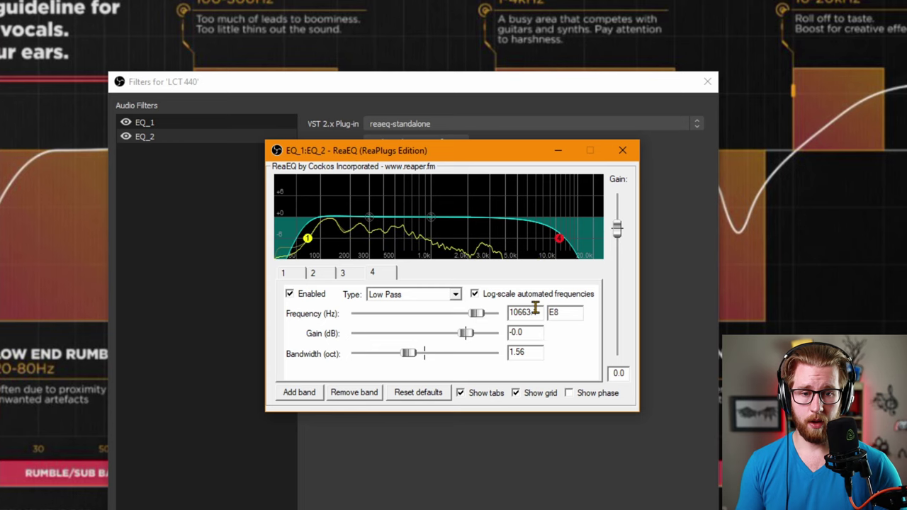
pyautogui.moveTo(538, 312); pyautogui.dragTo(496, 313)
pyautogui.write('17000')
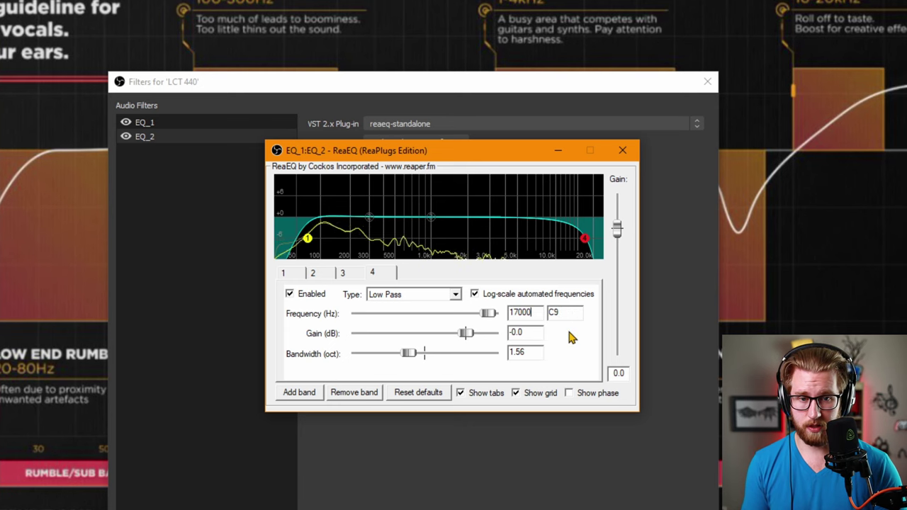
pyautogui.moveTo(413, 356); pyautogui.dragTo(397, 356)
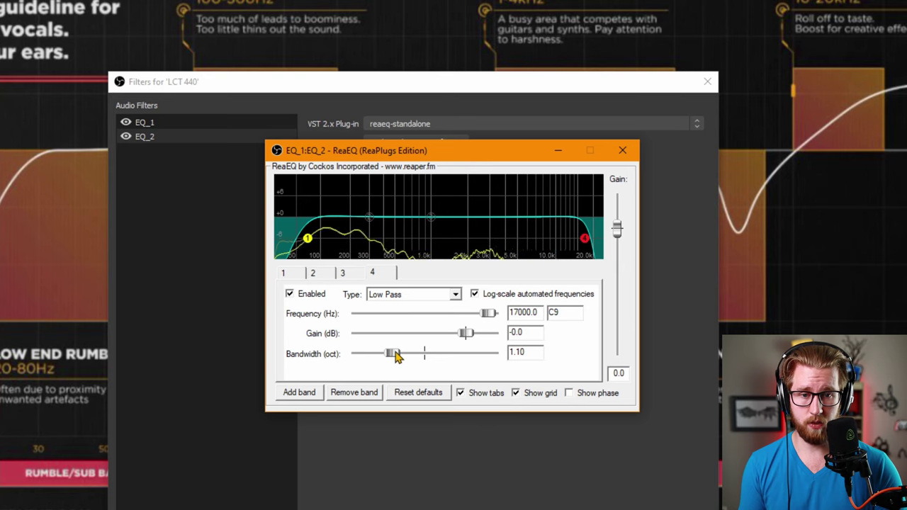